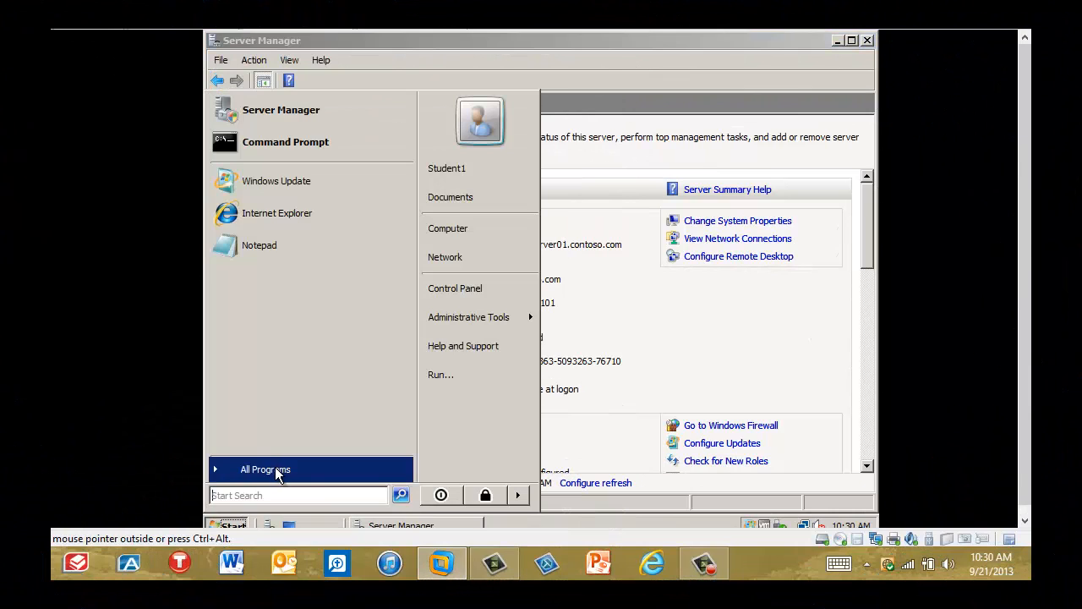
Open Windows Explorer from the Accessories programs and browse to the Local Disk (C:) drive.
click(277, 468)
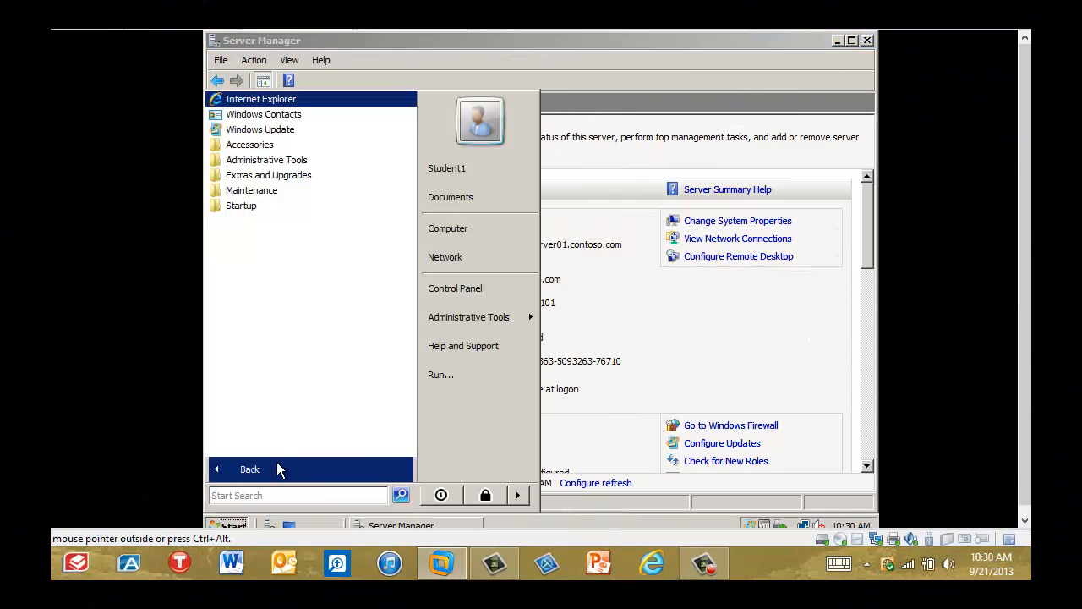
click(249, 144)
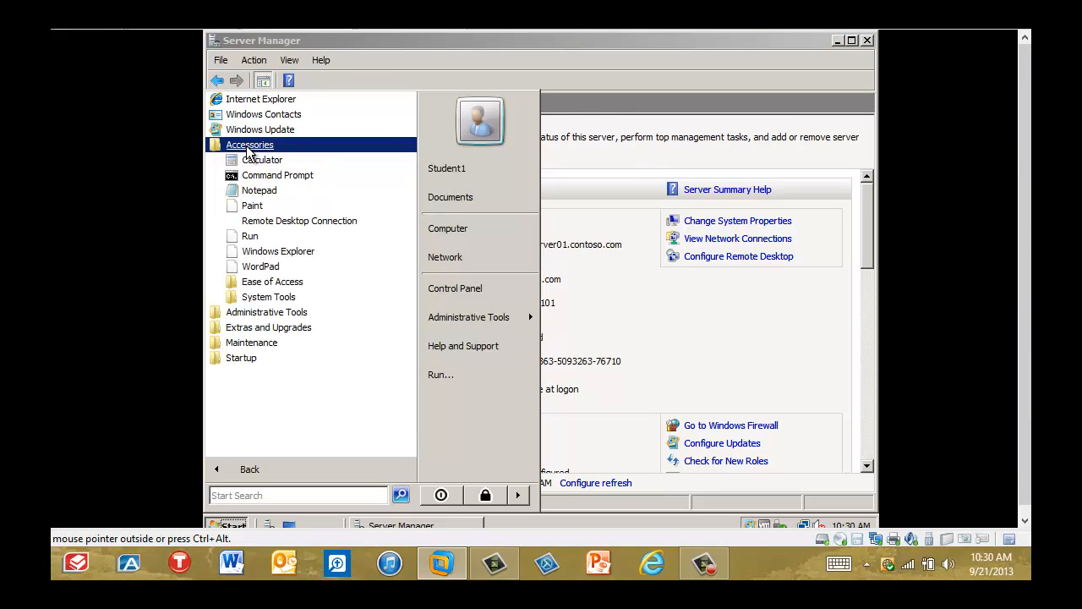
click(273, 252)
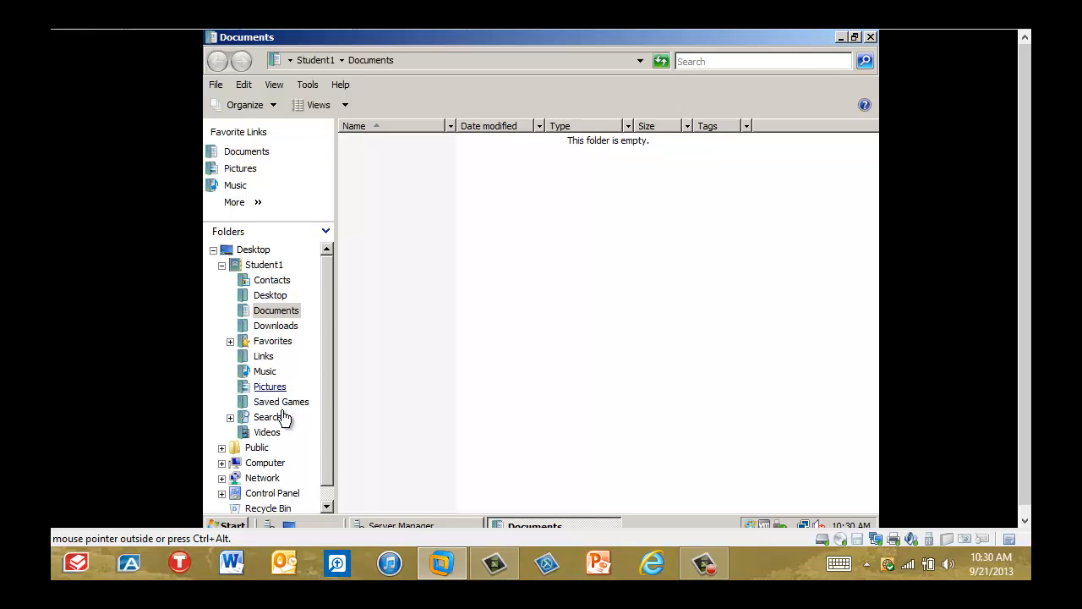
click(222, 463)
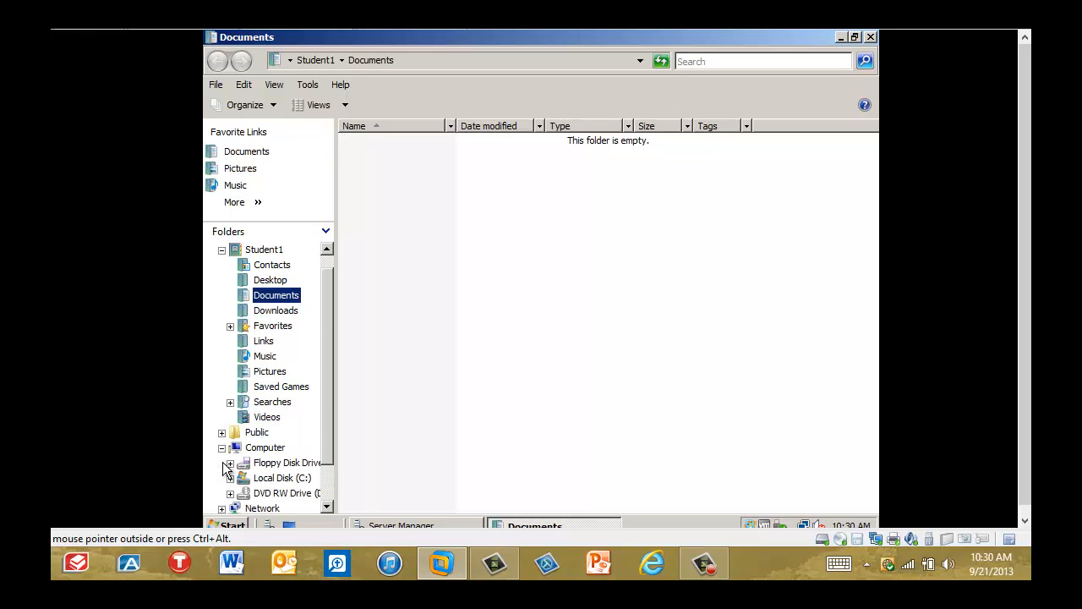
click(270, 479)
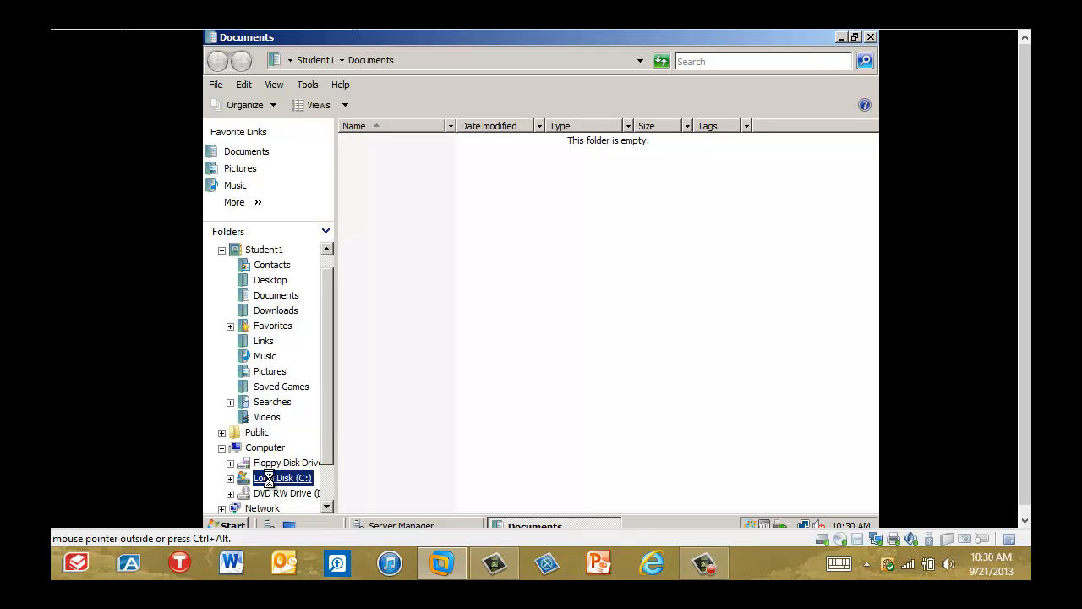
Create a new folder named Accounting at the root of the C: drive.
right_click(423, 257)
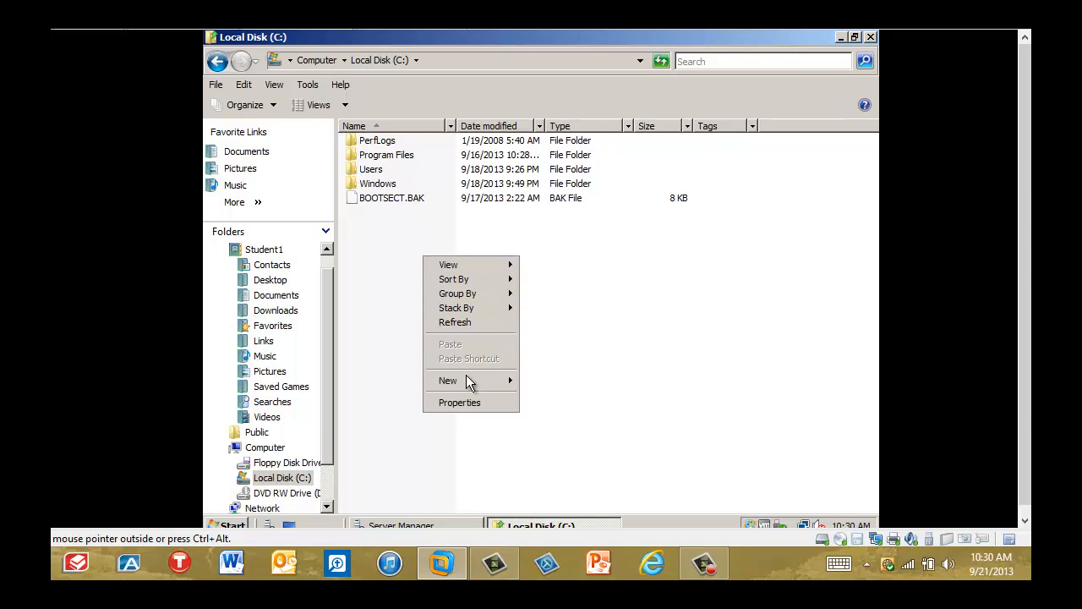
mouse_move(466, 379)
click(539, 381)
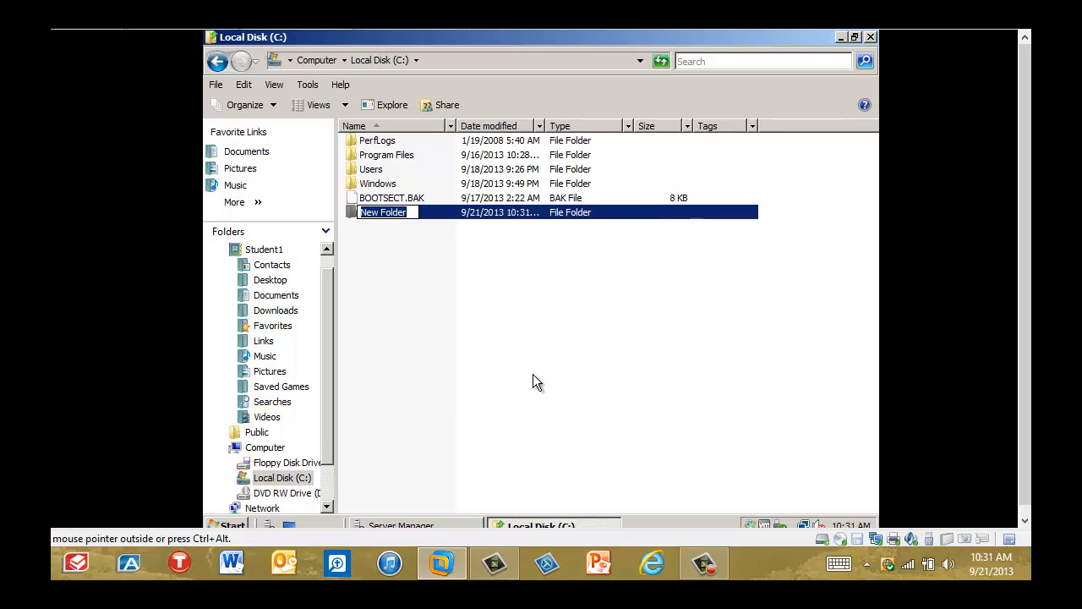
text(Acc)
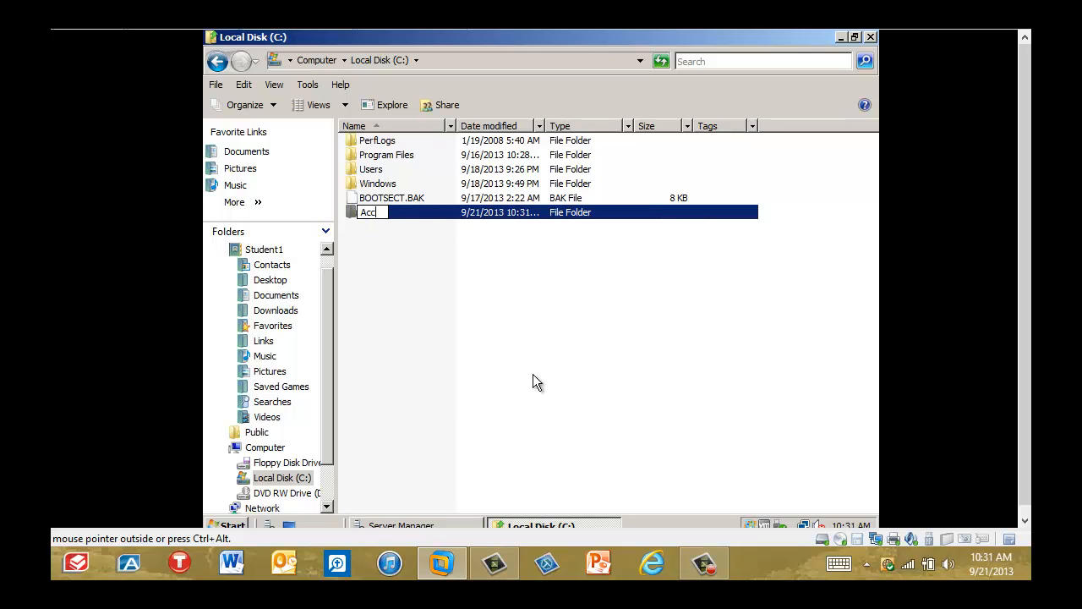
text(ounting)
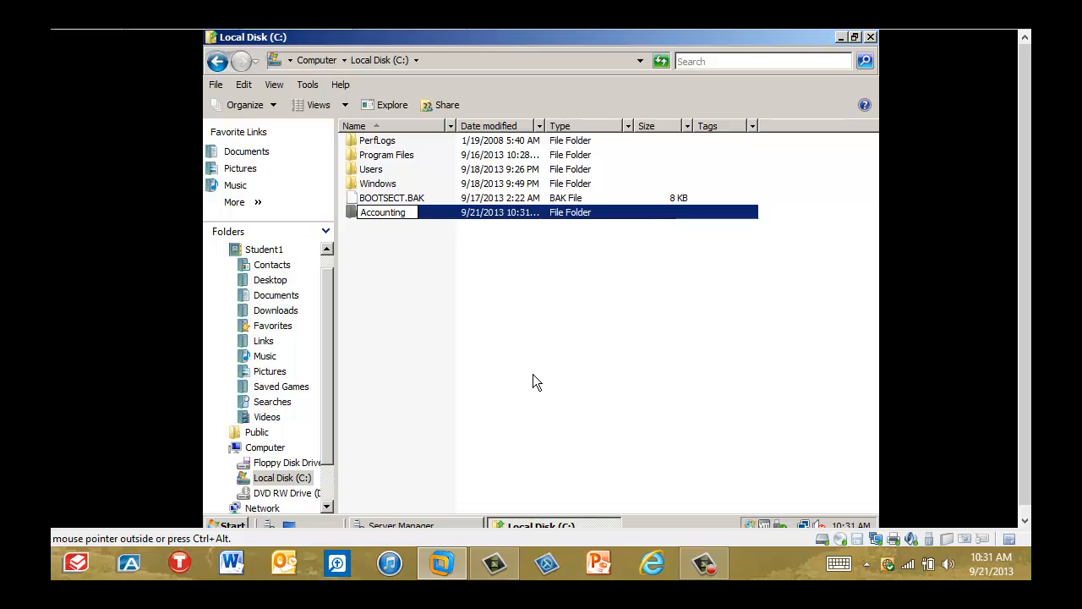
key(Return)
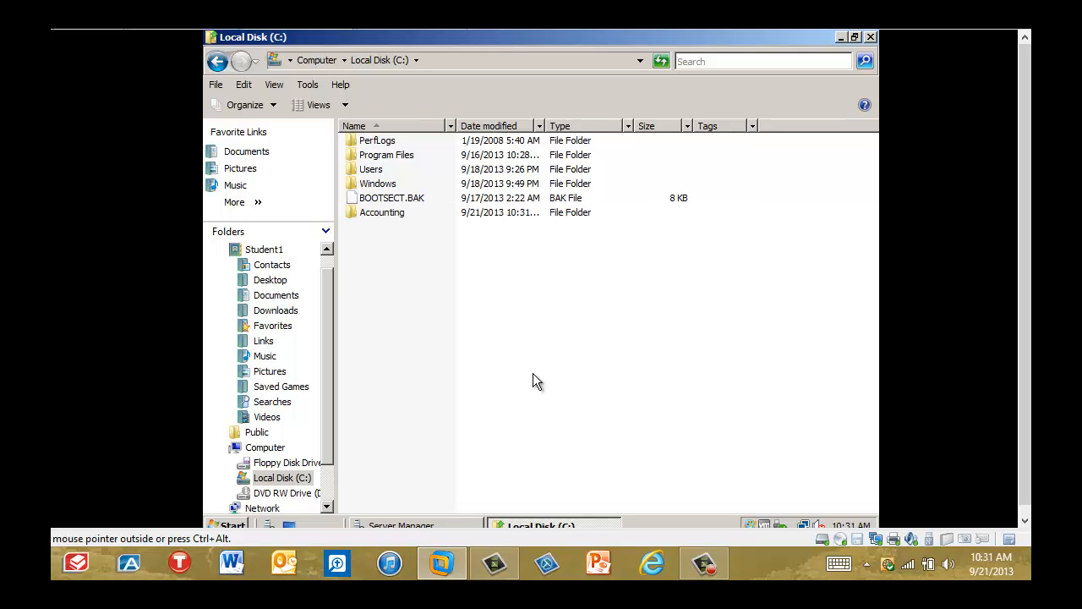
Create a new rich text document named Budget inside the Accounting folder.
double_click(380, 212)
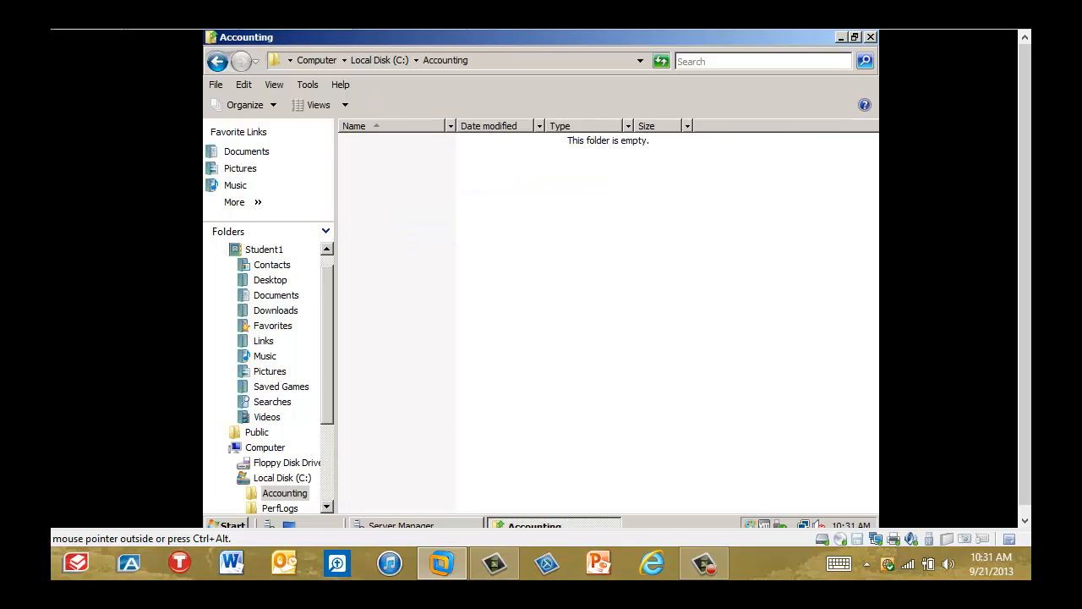
right_click(450, 224)
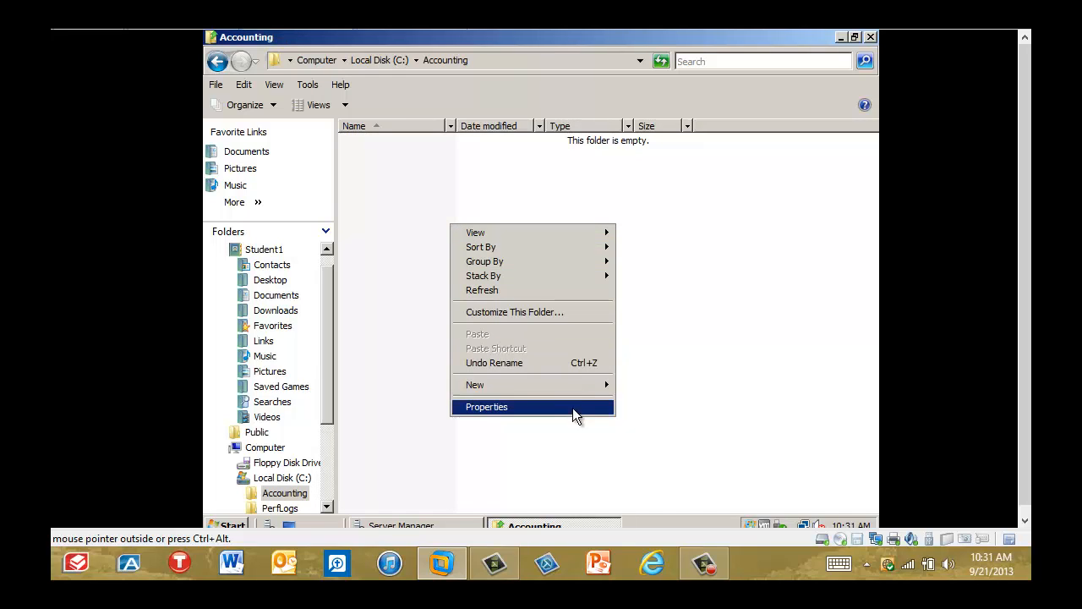
mouse_move(580, 394)
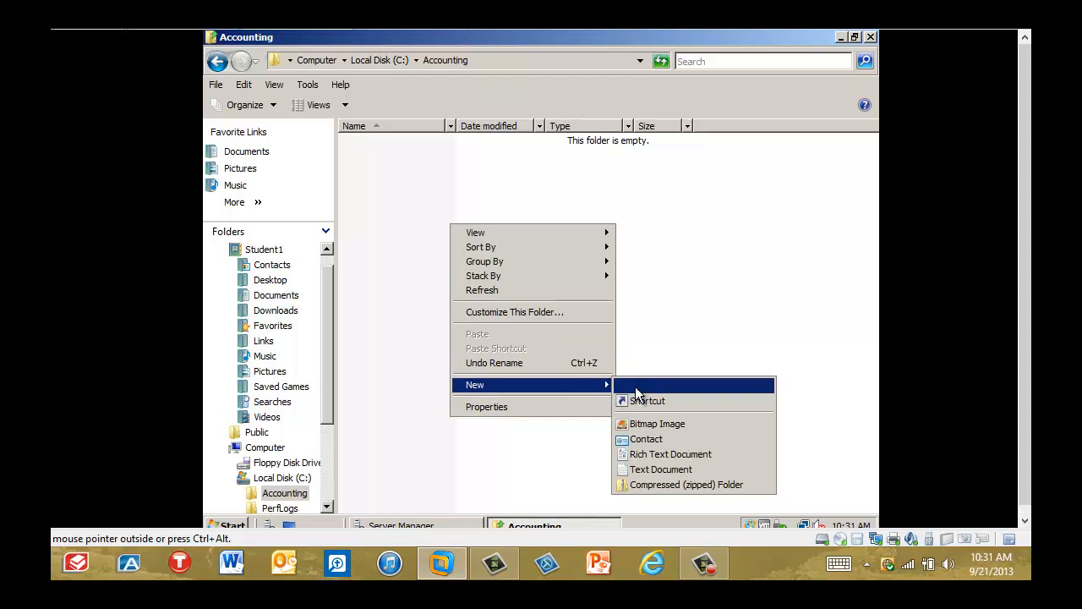
click(670, 458)
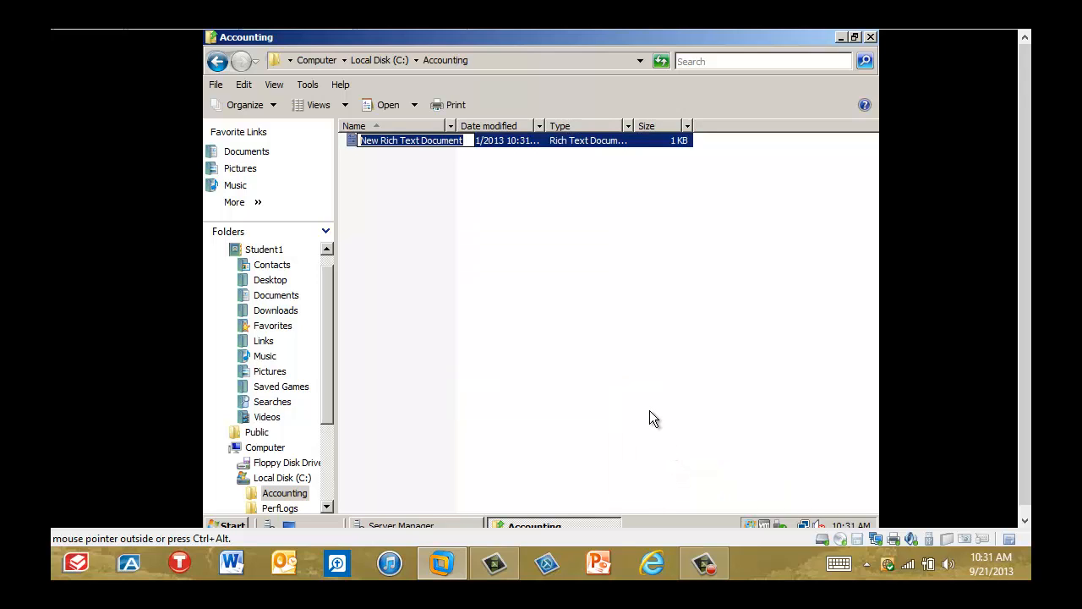
text(Bud)
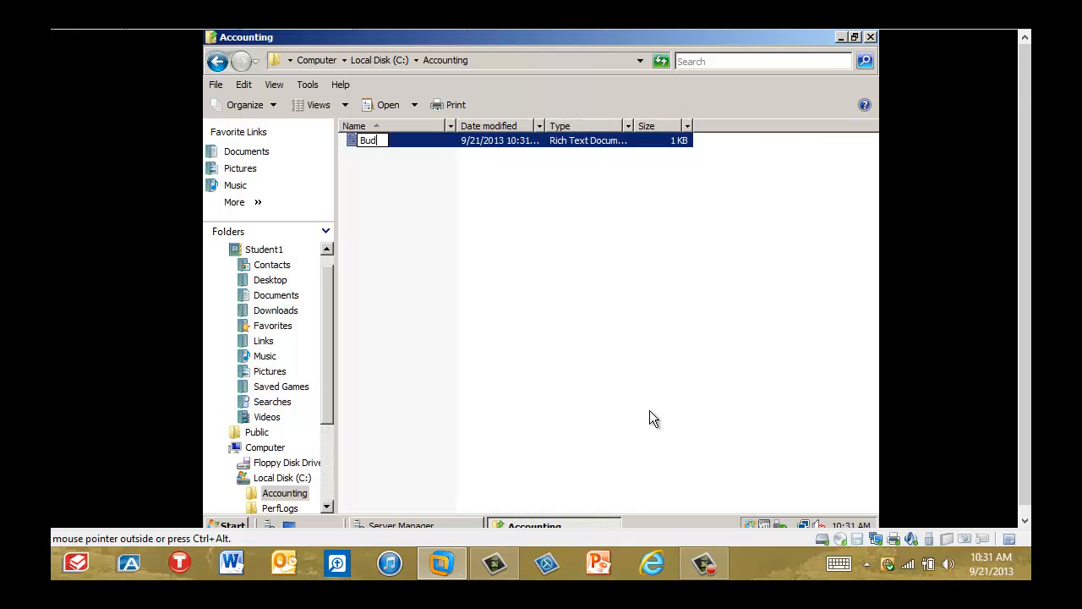
text(get)
key(Return)
Write "Hi here i am!" in the Budget document, then save and close it.
double_click(386, 144)
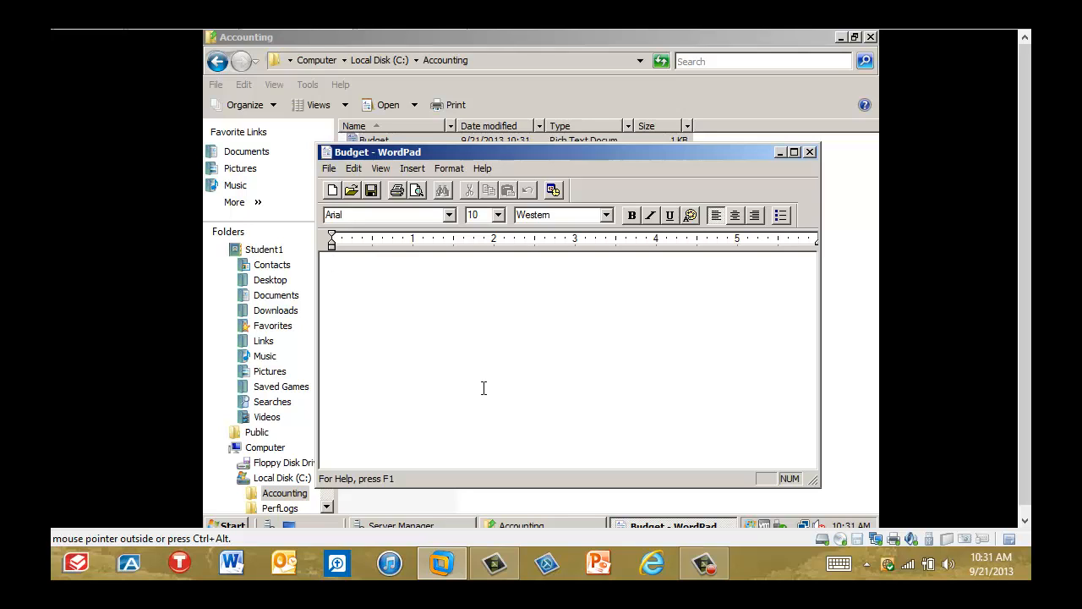
text(Hi here i am!)
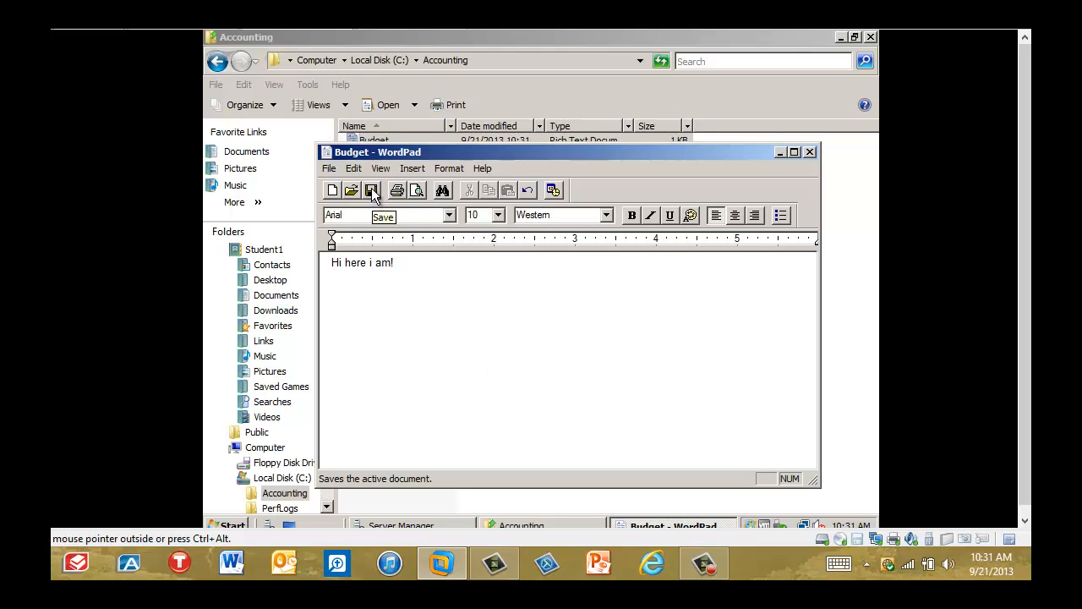
click(372, 193)
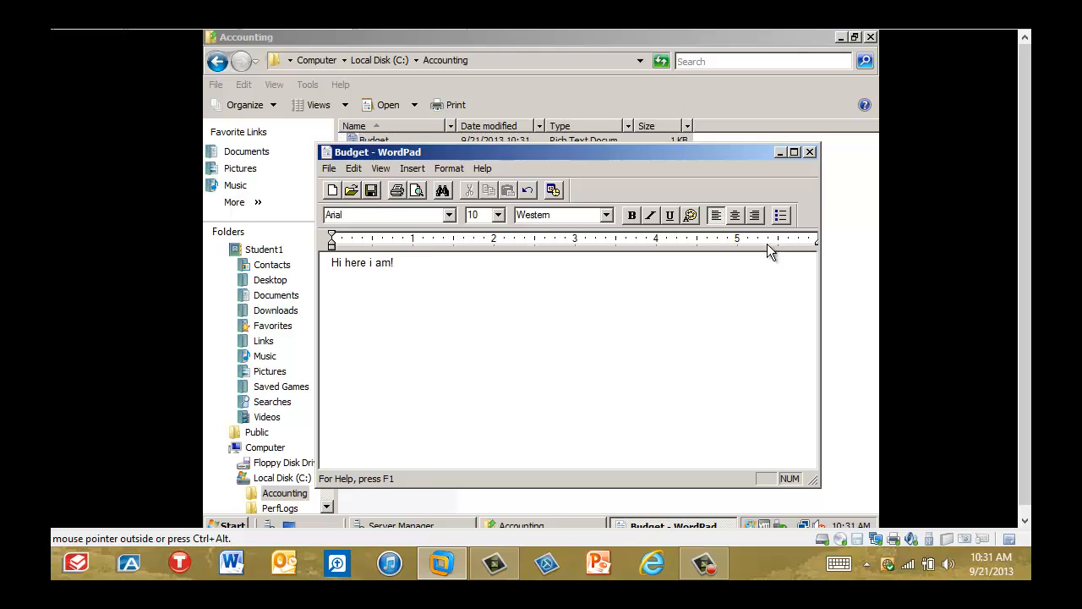
click(809, 153)
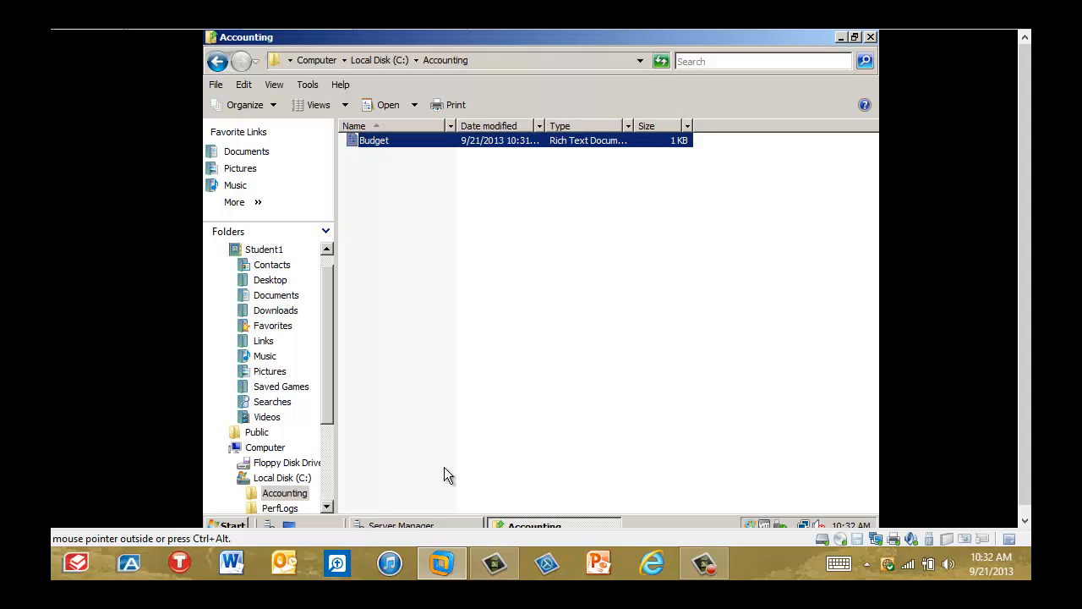
Open the Advanced Sharing settings of the Accounting folder, allowing the User Account Control request.
right_click(296, 495)
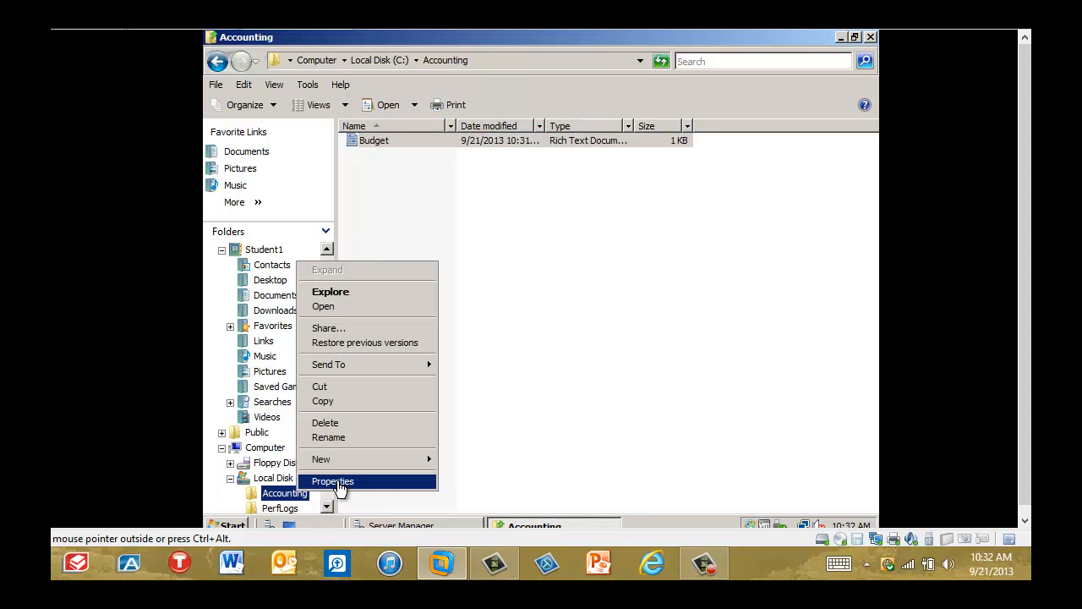
click(337, 482)
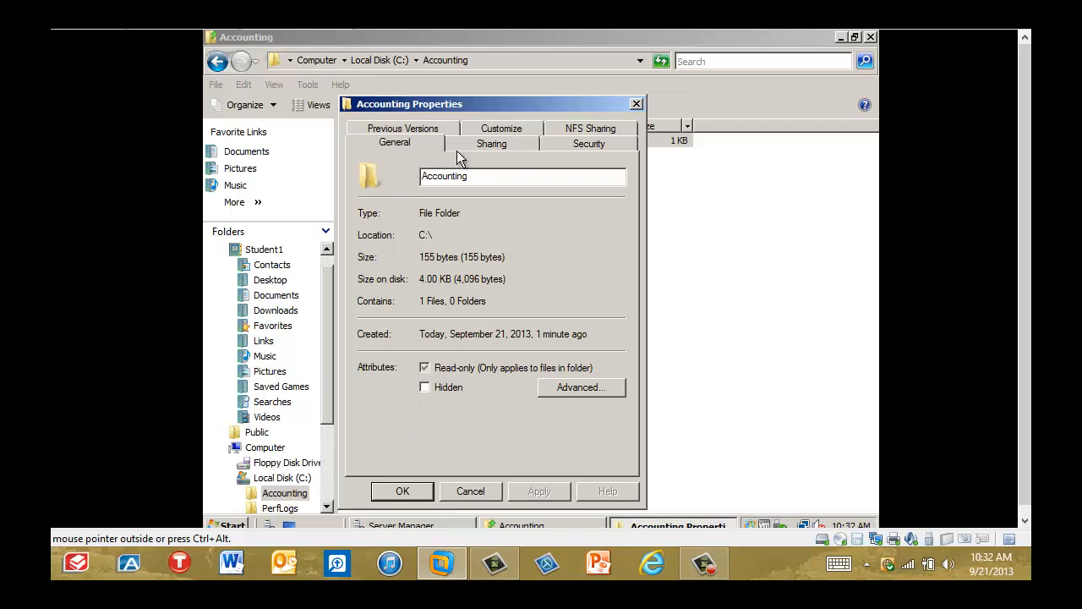
click(482, 144)
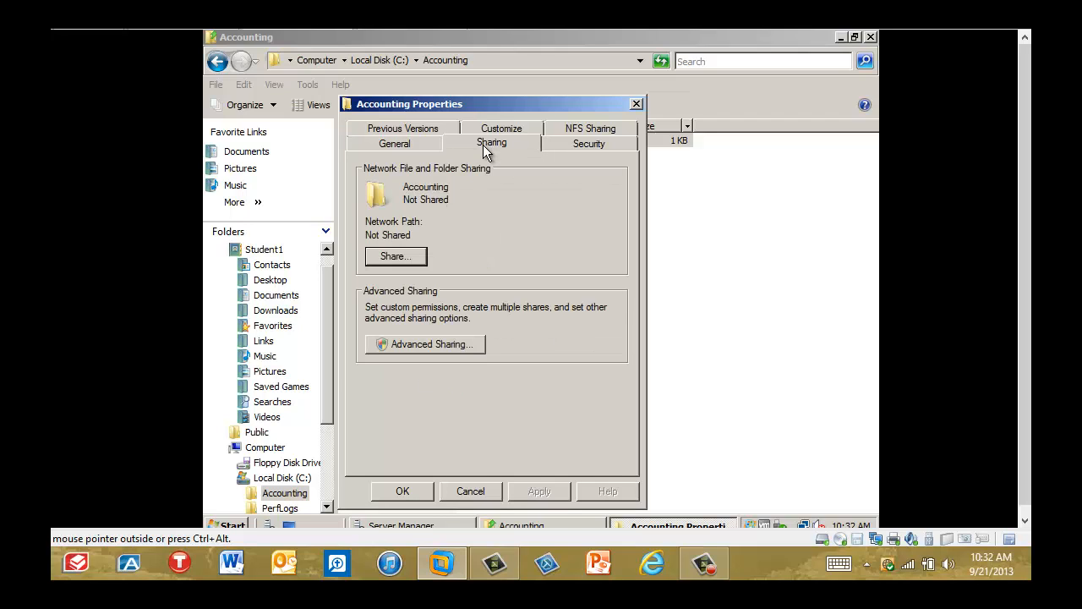
click(468, 344)
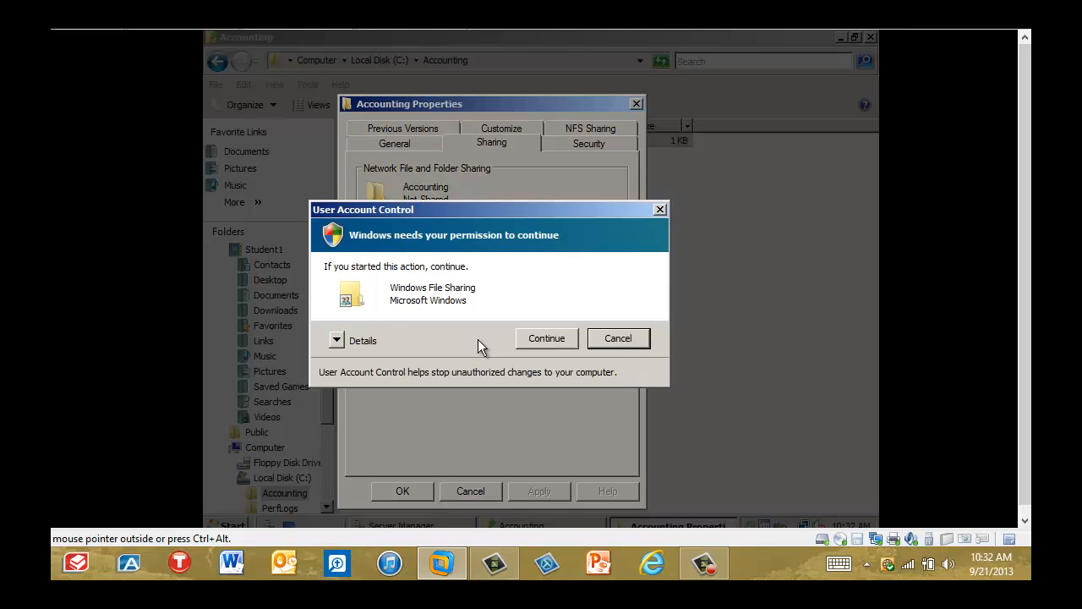
click(536, 338)
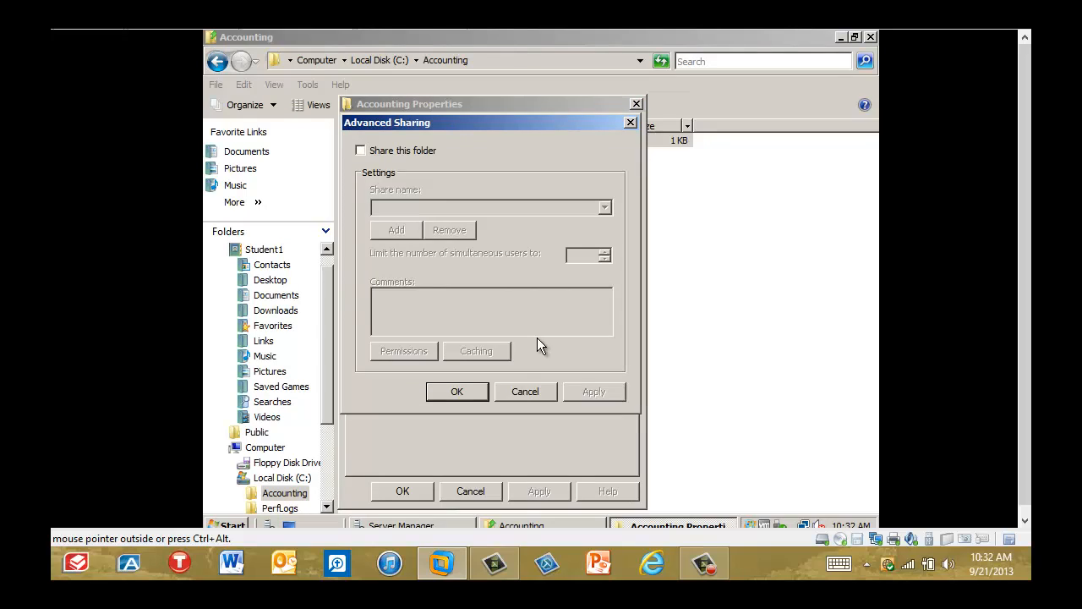
Enable sharing of the Accounting folder and set its share name to Spreadsheets.
click(362, 150)
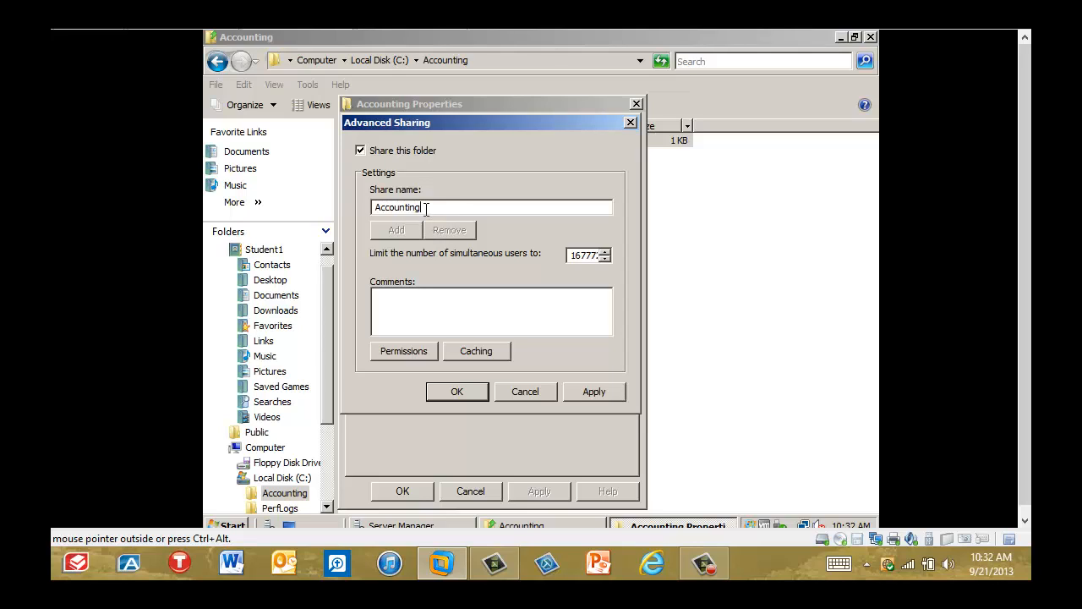
key(BackSpace)
key(BackSpace)
key(BackSpace)
key(BackSpace)
key(BackSpace)
key(BackSpace)
key(BackSpace)
key(BackSpace)
key(BackSpace)
key(BackSpace)
text(Spreadsheets)
In the Spreadsheets share permissions, clear Everyone's Read permission and add the Domain Admins group with Full Control allowed.
click(411, 350)
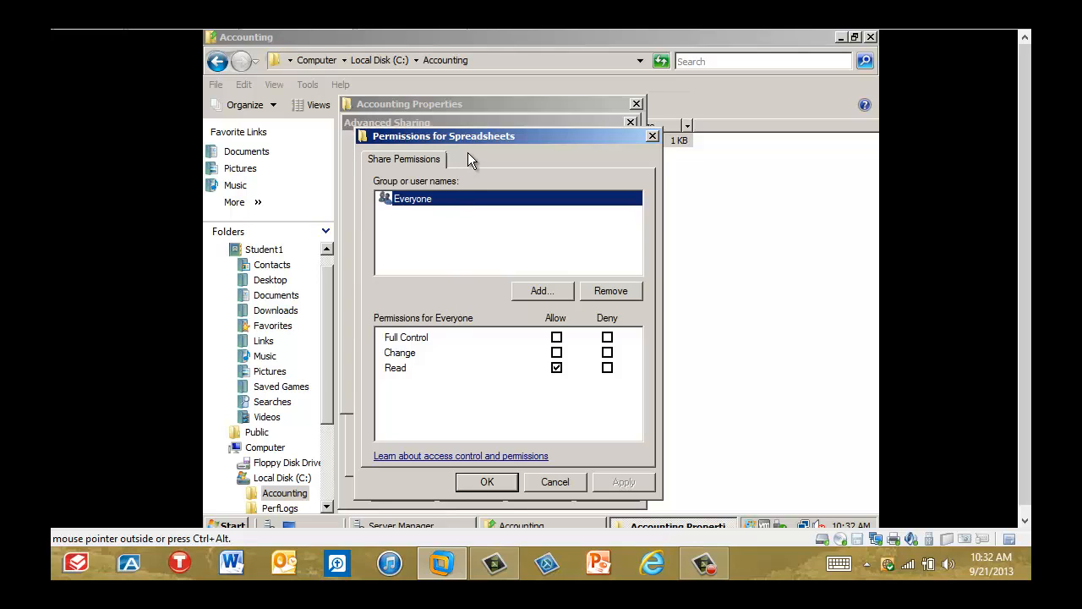
click(557, 369)
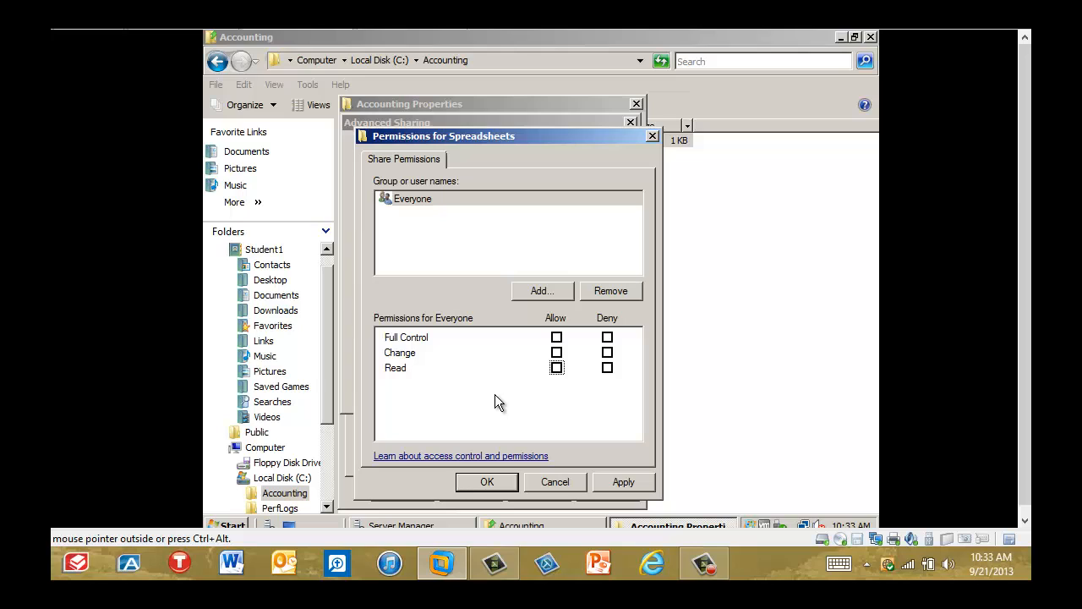
click(534, 293)
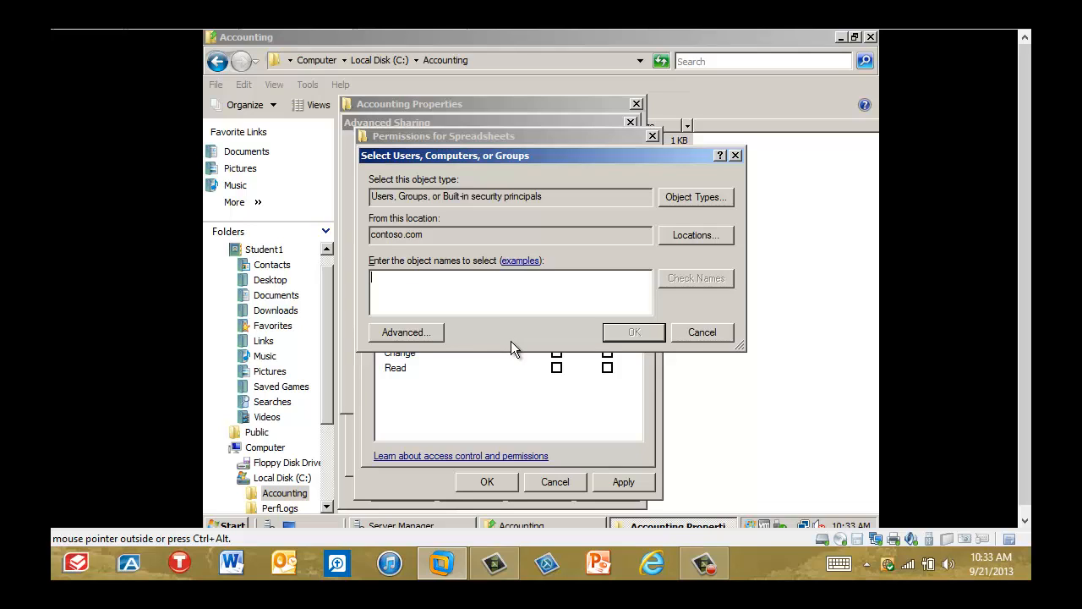
text(Domain Admins)
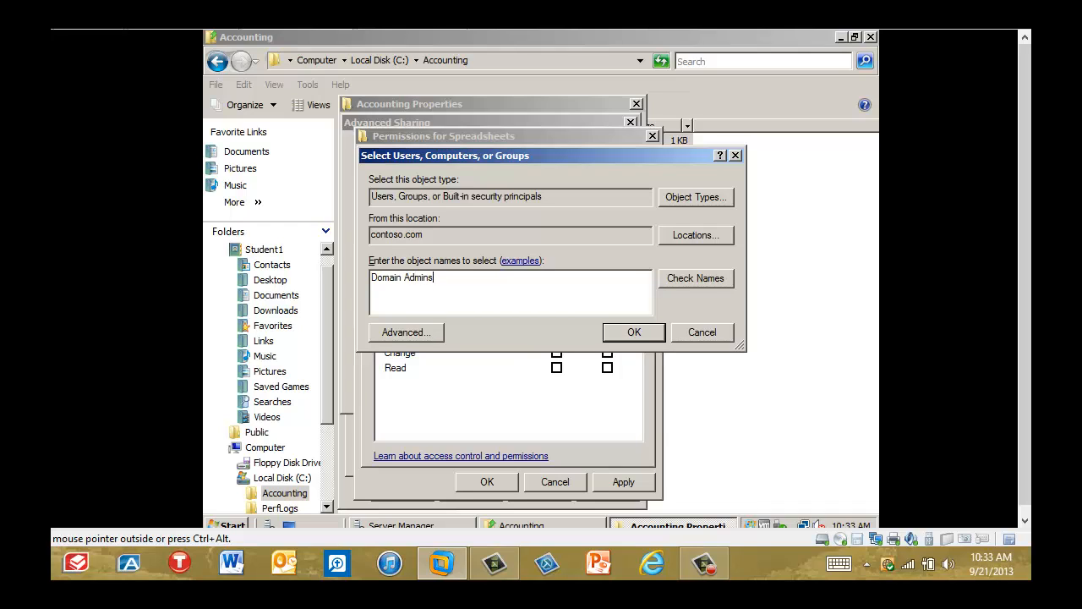
click(630, 332)
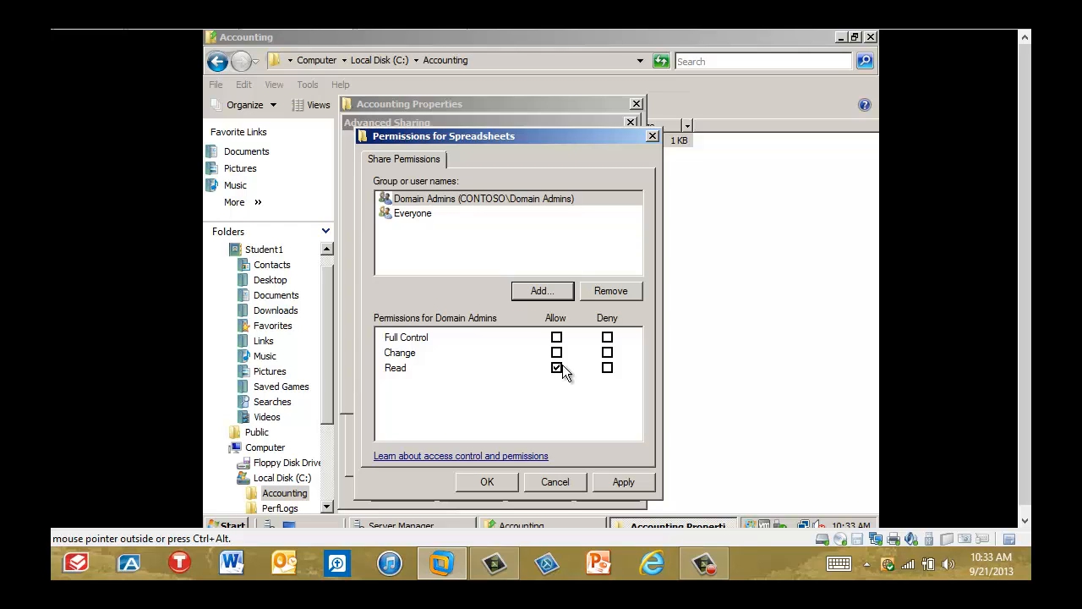
click(556, 338)
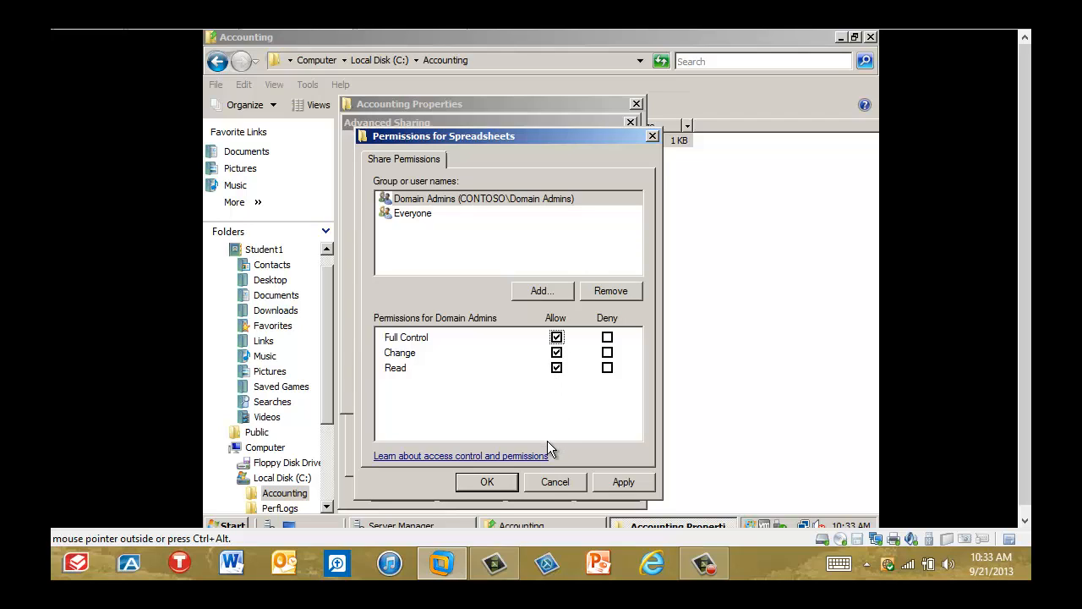
Add the Domain Users group to the share permissions with its default Read access and accept the permissions.
click(545, 296)
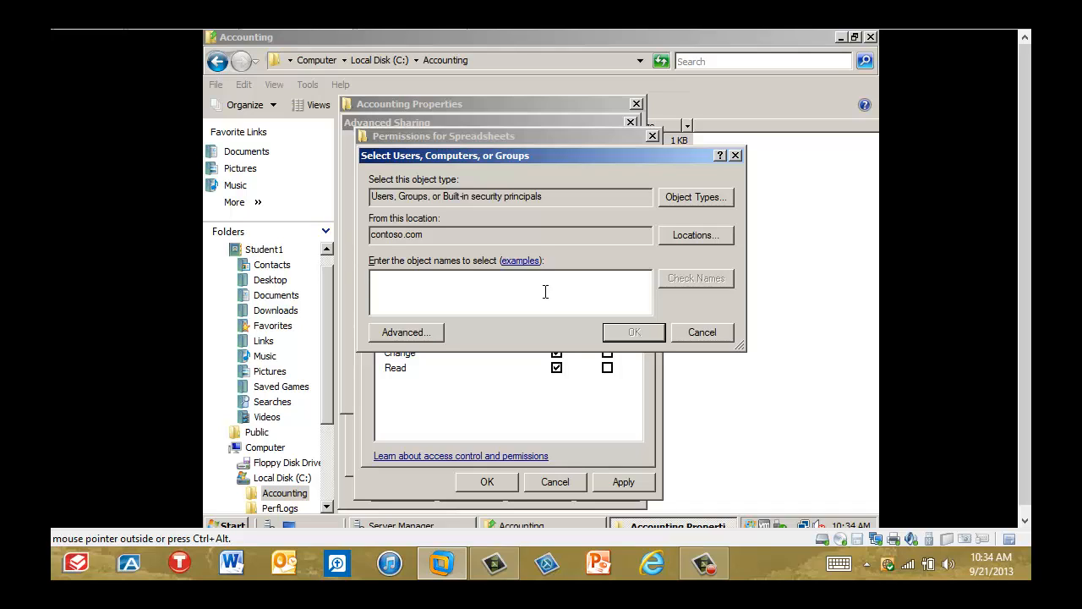
text(Domain Users)
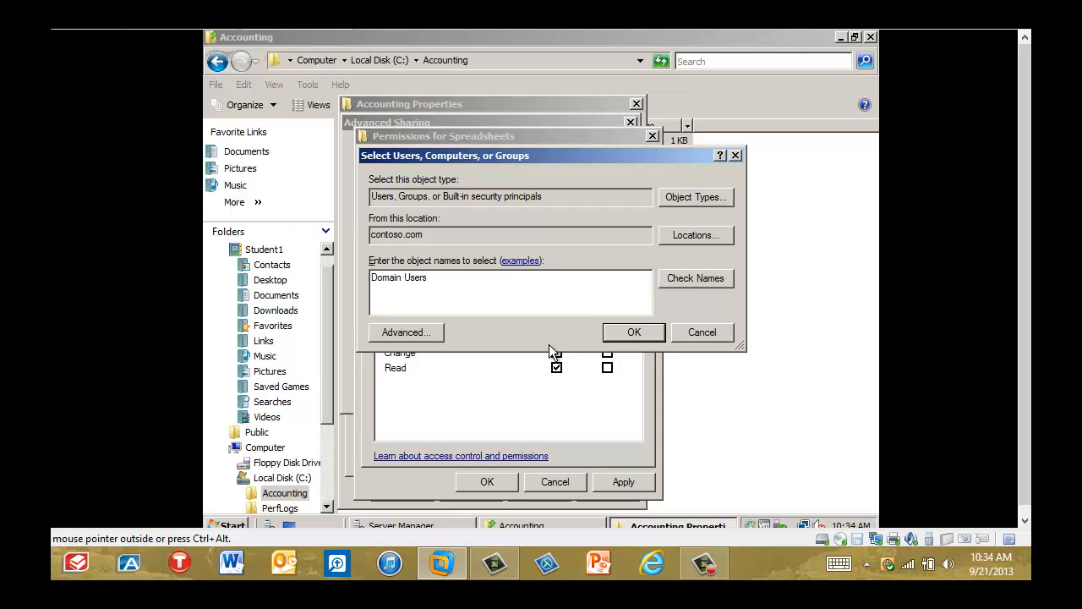
click(636, 332)
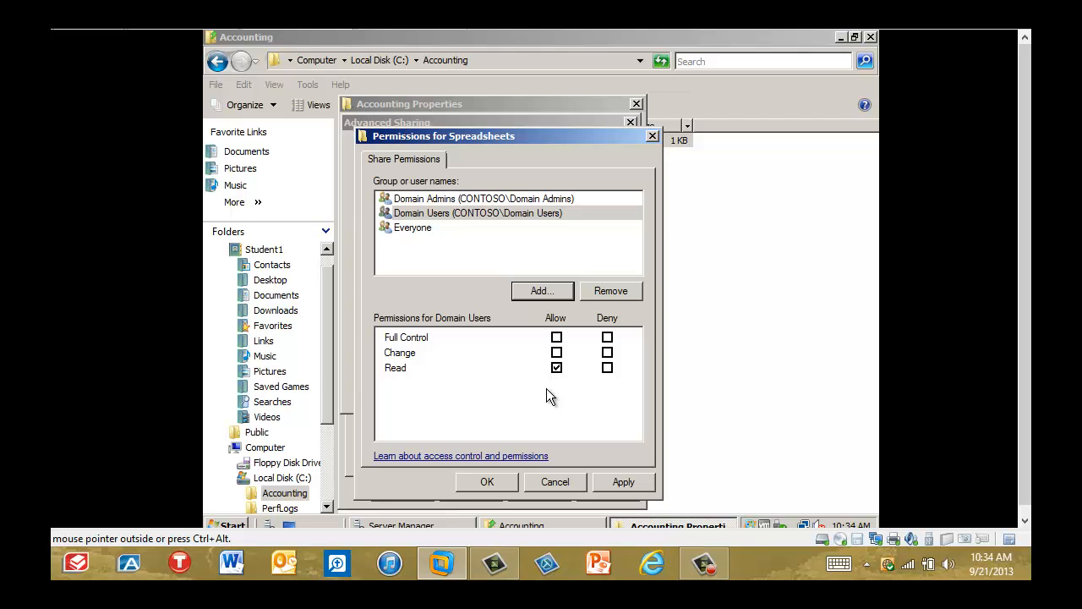
click(490, 485)
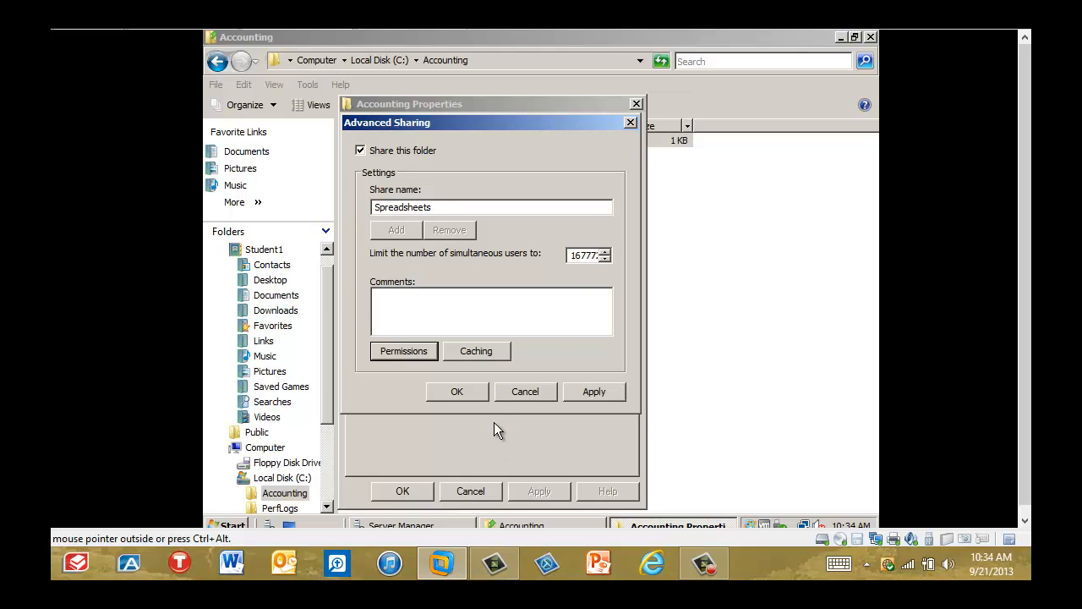
Accept the advanced sharing settings for the Spreadsheets share and close the Accounting folder's properties.
click(456, 392)
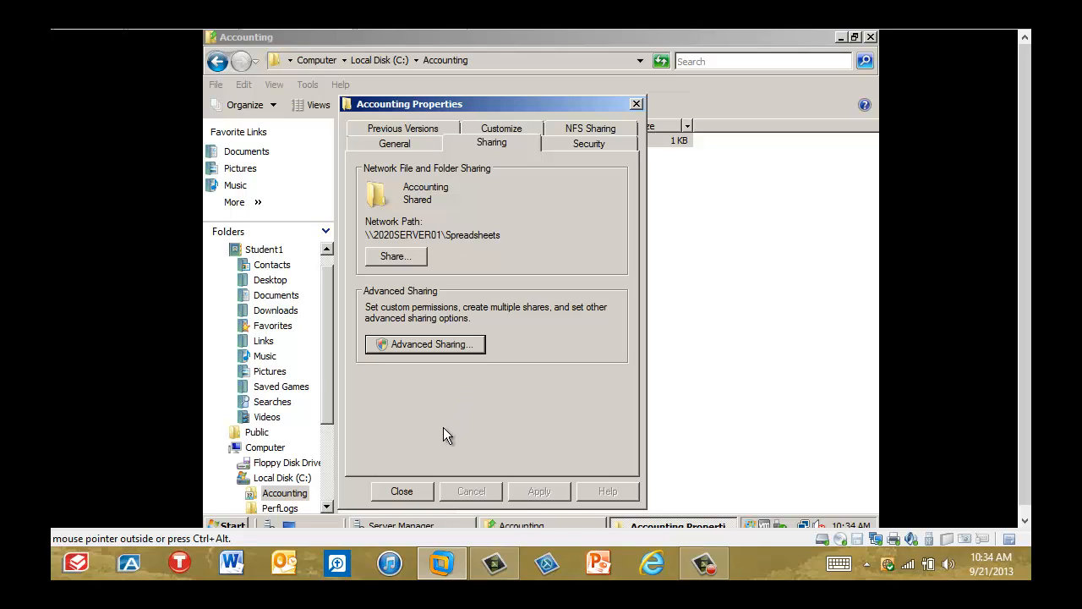
click(414, 492)
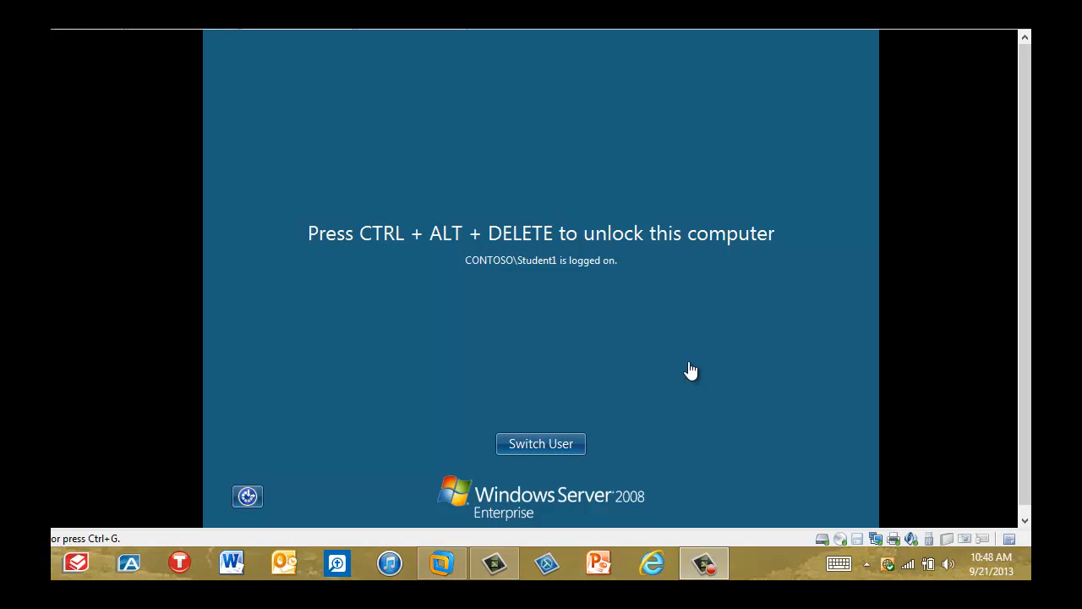
Unlock the server session and open Active Directory Users and Computers, allowing the User Account Control request.
click(559, 349)
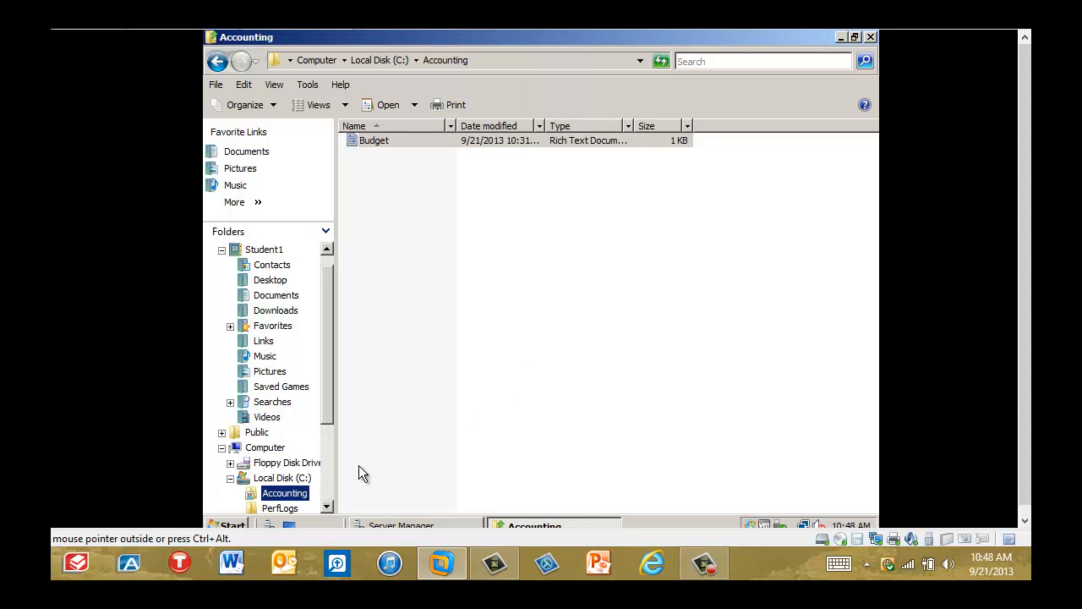
click(240, 520)
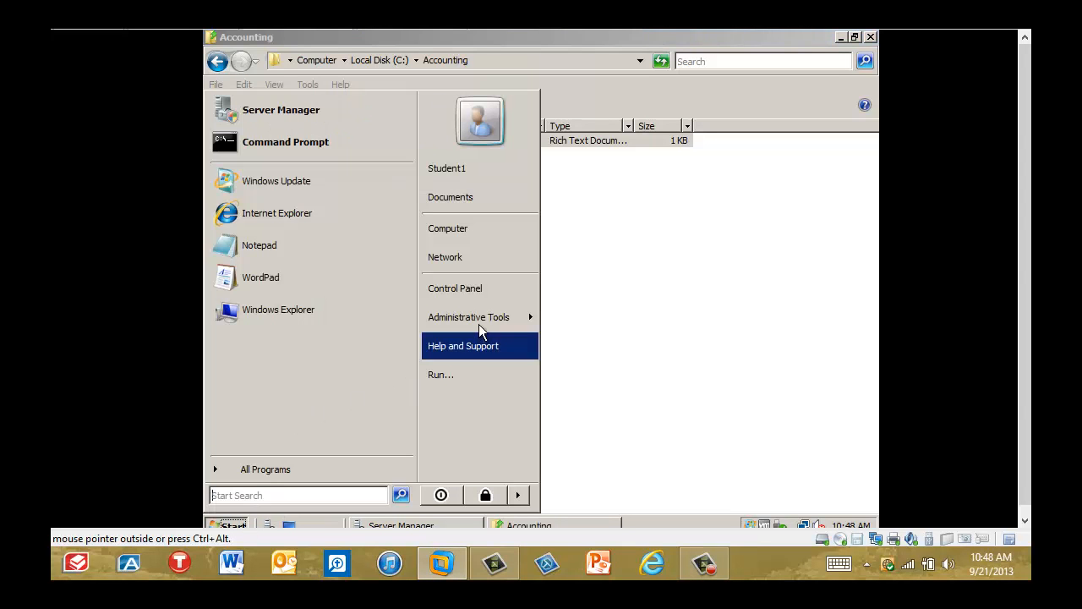
mouse_move(486, 315)
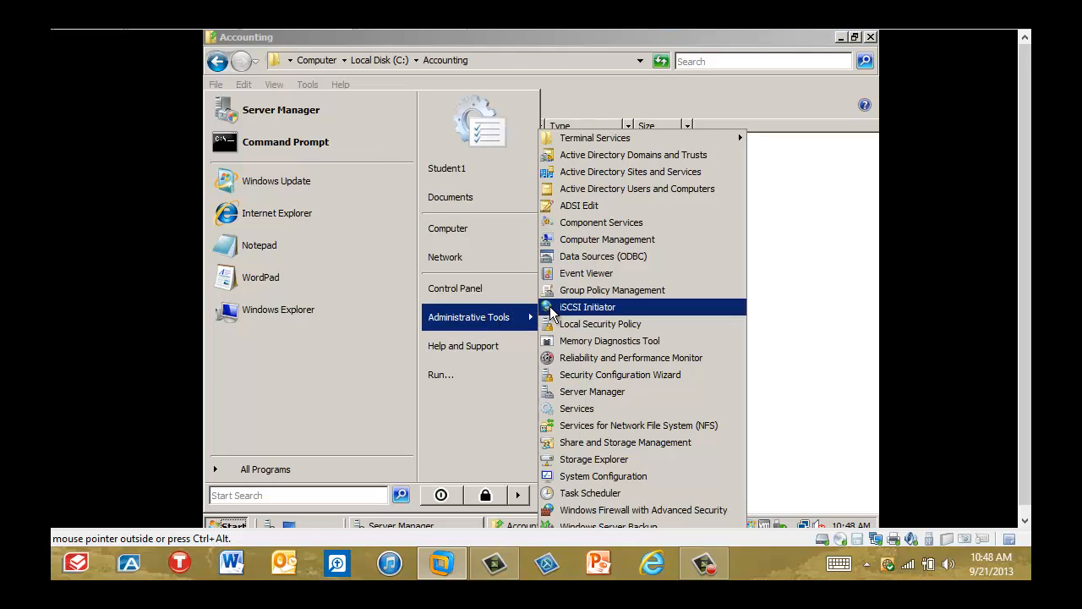
click(592, 190)
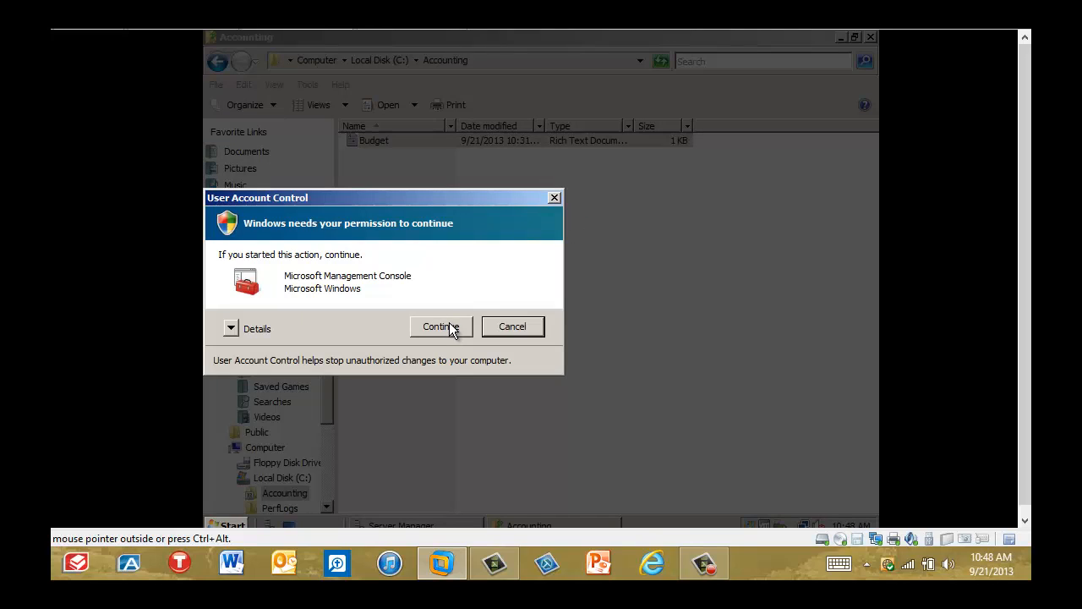
click(450, 328)
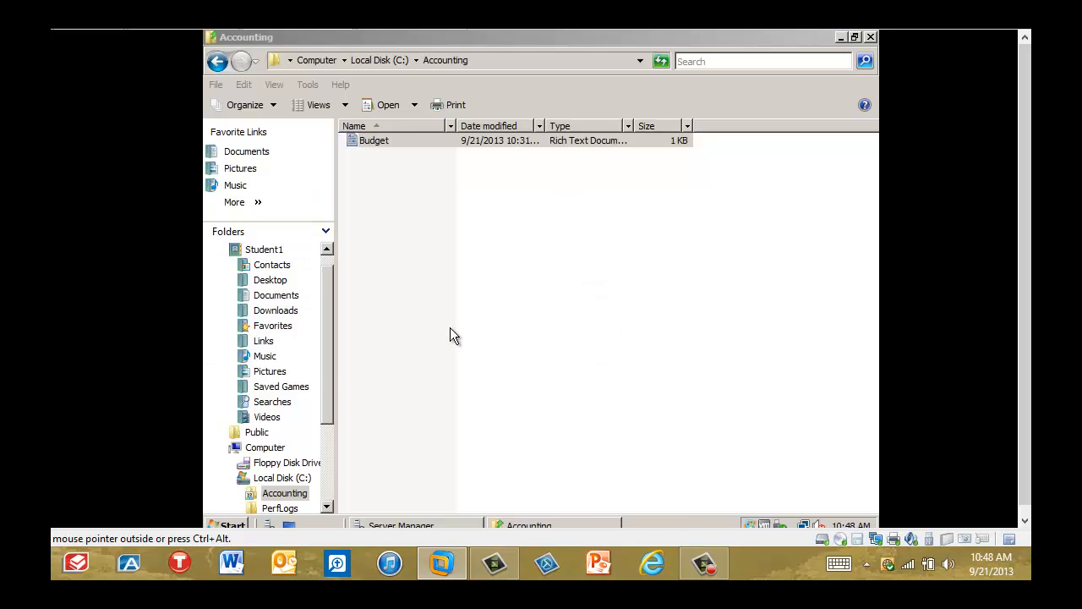
Start a new user in the Users container of contoso.com with User1 as first name and logon name.
click(244, 158)
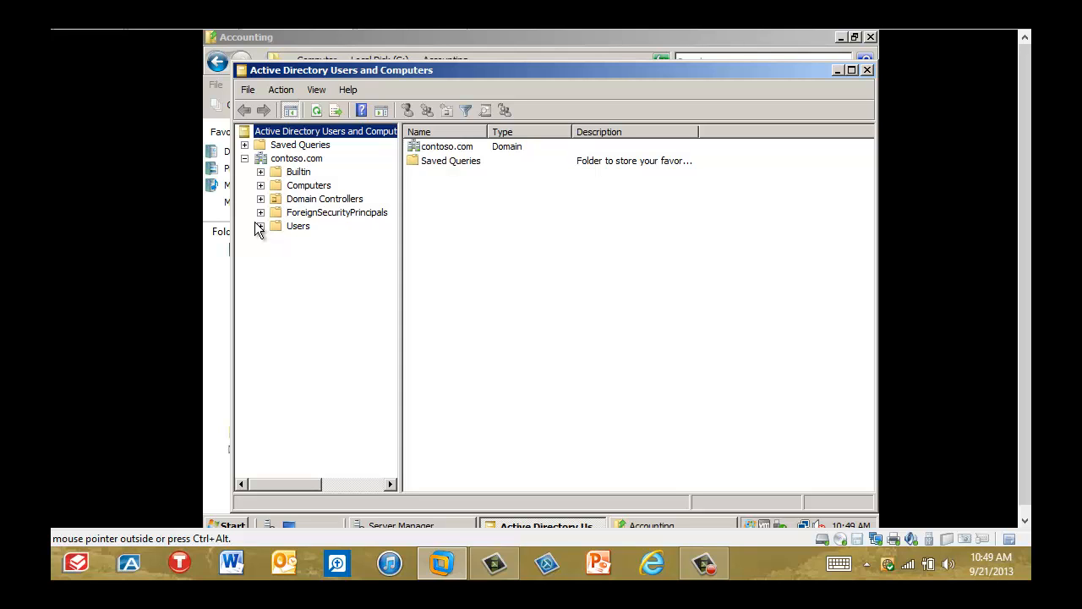
click(289, 226)
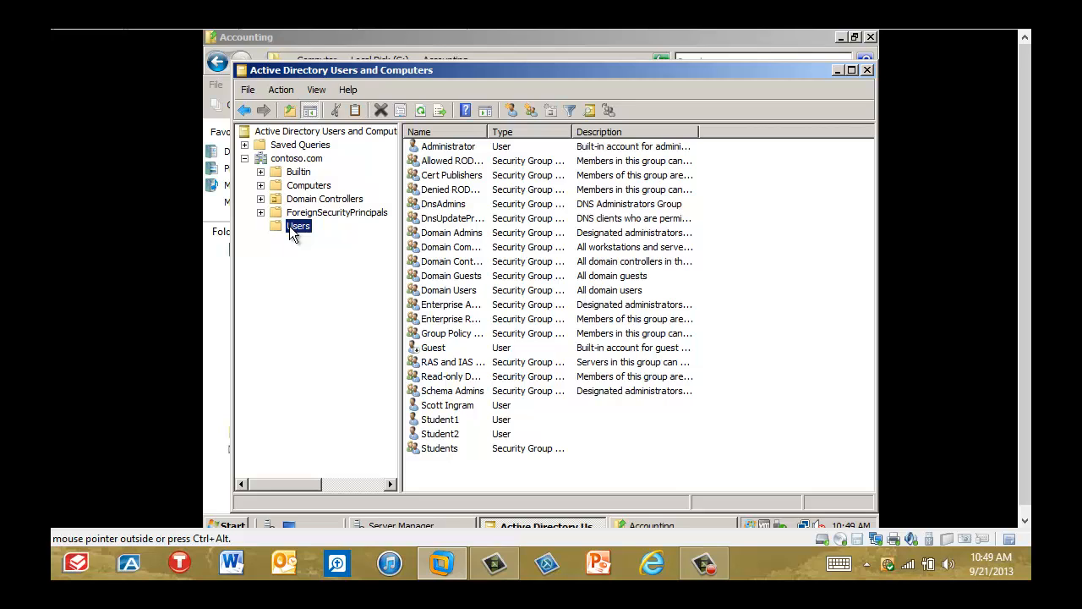
right_click(289, 227)
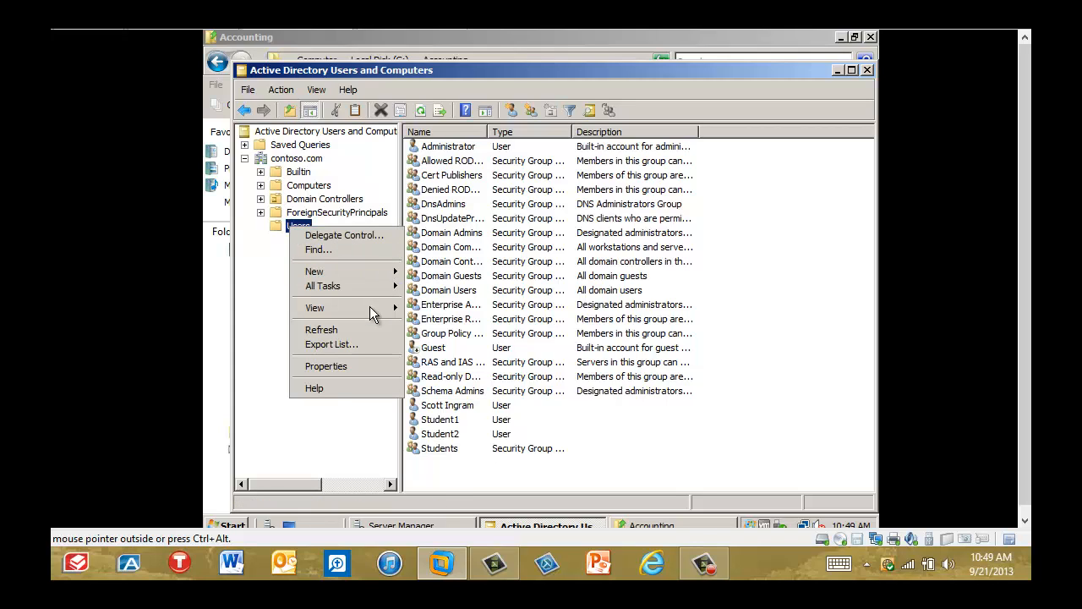
mouse_move(367, 272)
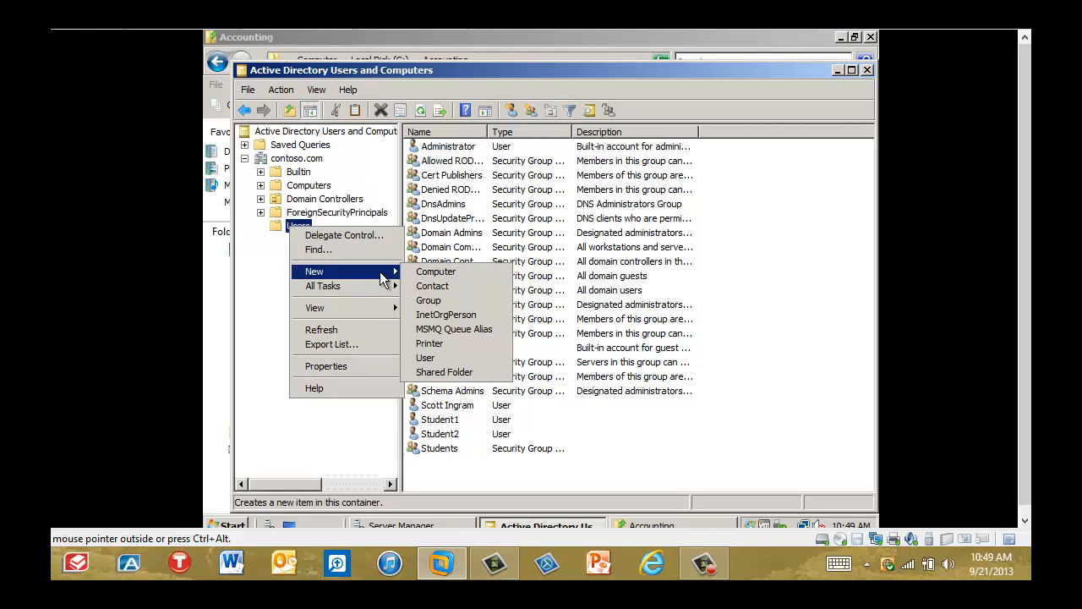
click(455, 358)
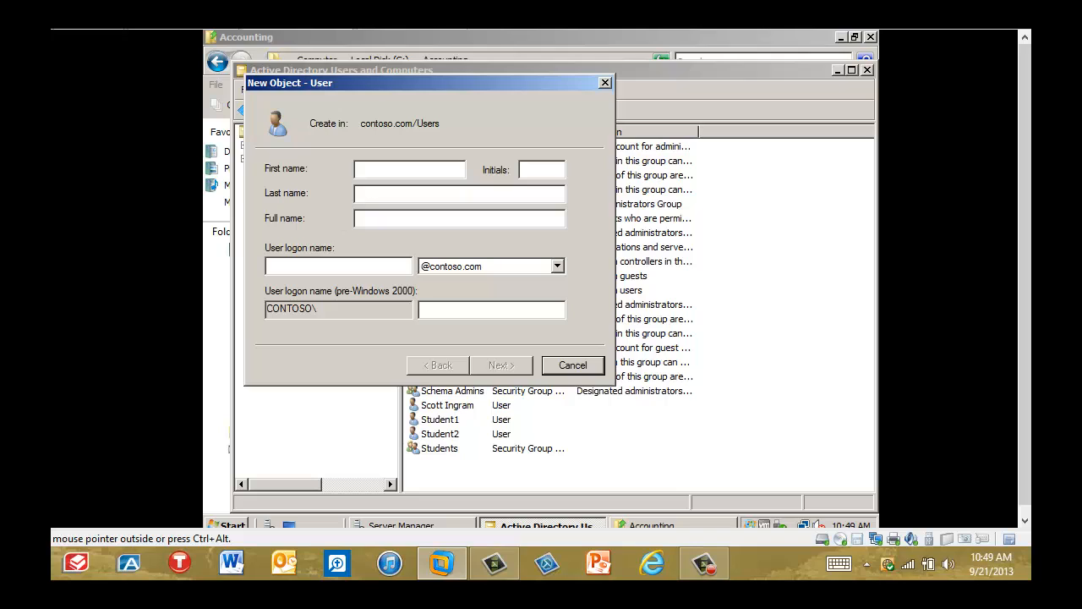
text(User1)
click(288, 264)
text(User1)
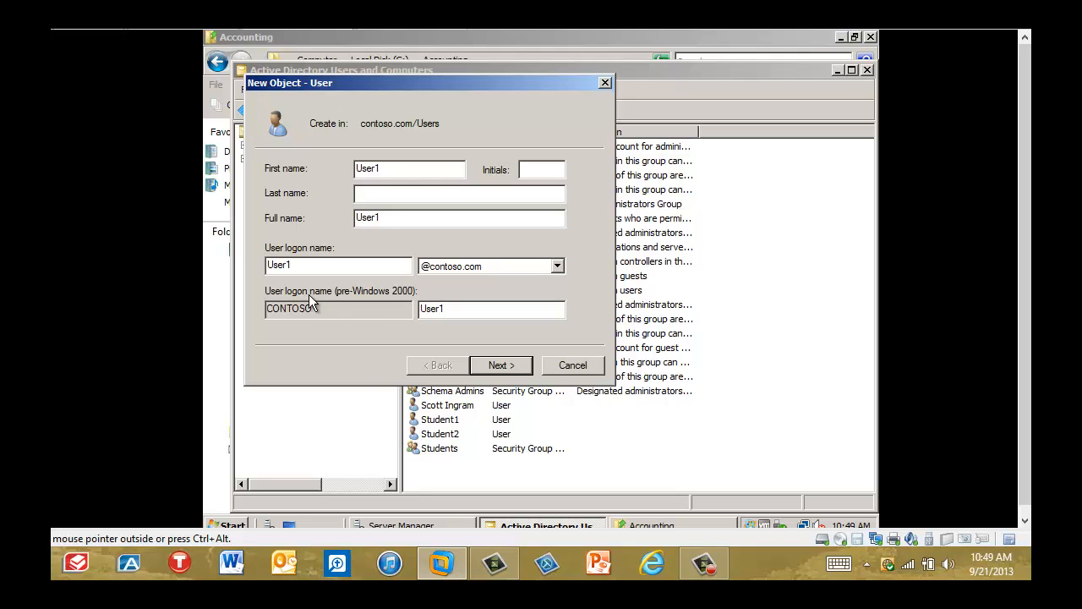
click(518, 367)
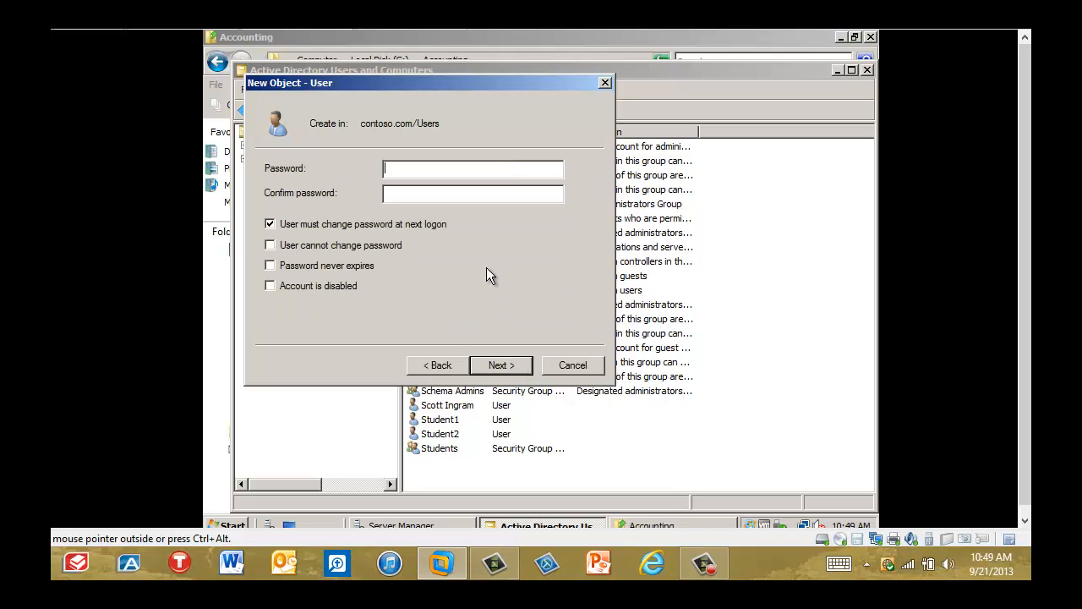
Enter and confirm the new user's password, require no change at next logon, make it never expire, and finish creating the account.
text(Pa$$w0rd)
key(Tab)
text(Pa$$w0rd)
click(270, 224)
click(270, 224)
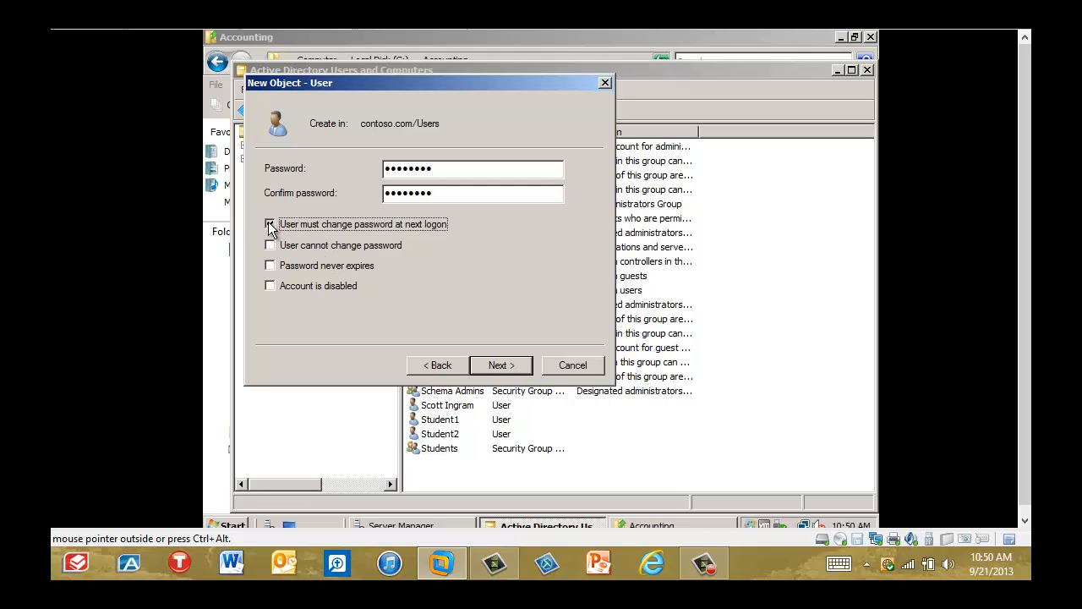
click(270, 266)
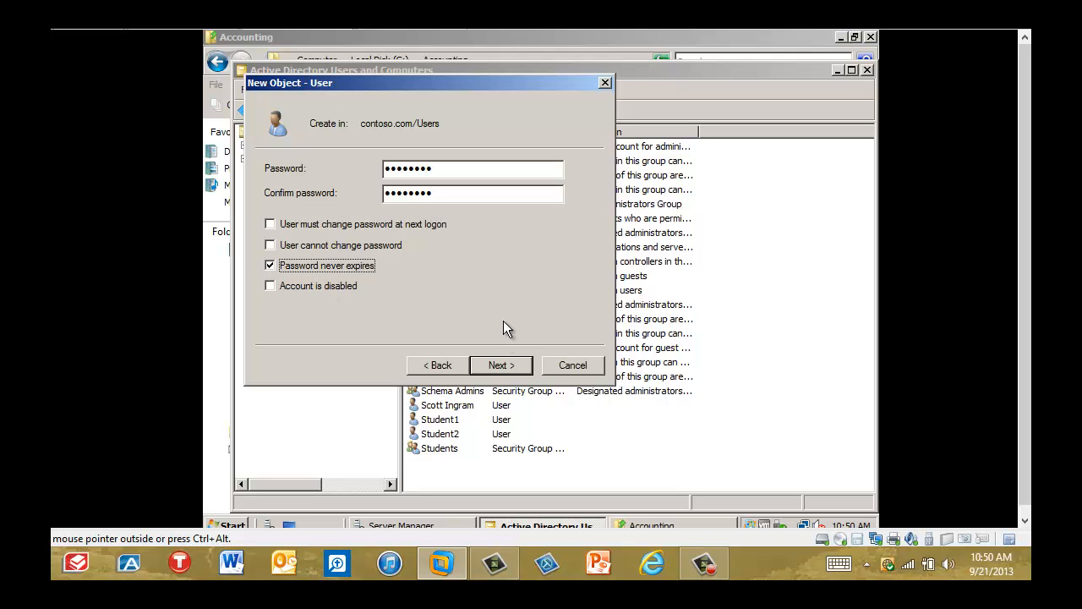
click(505, 368)
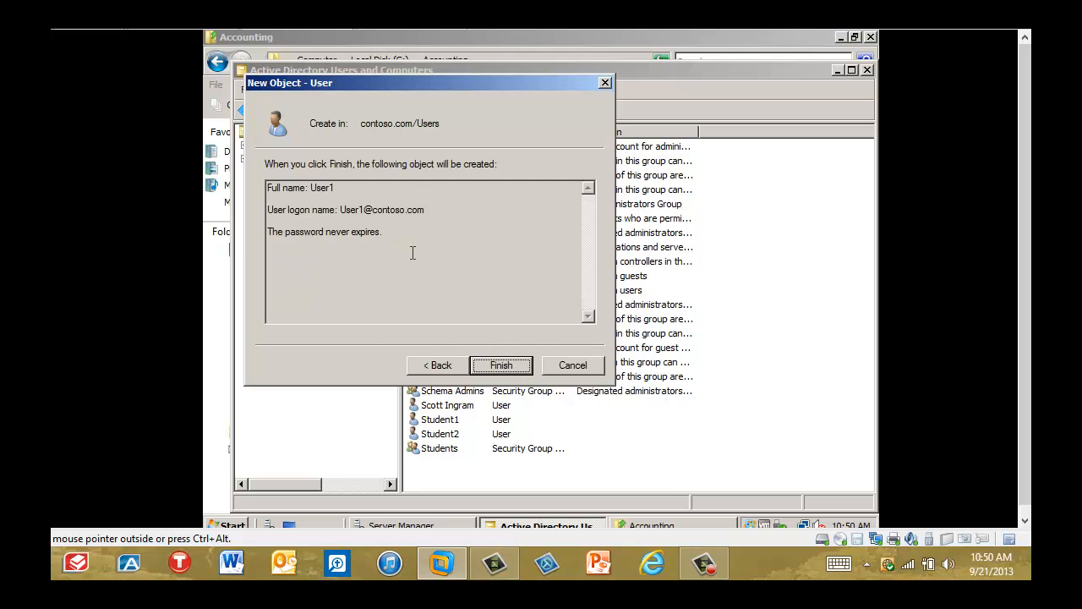
click(516, 369)
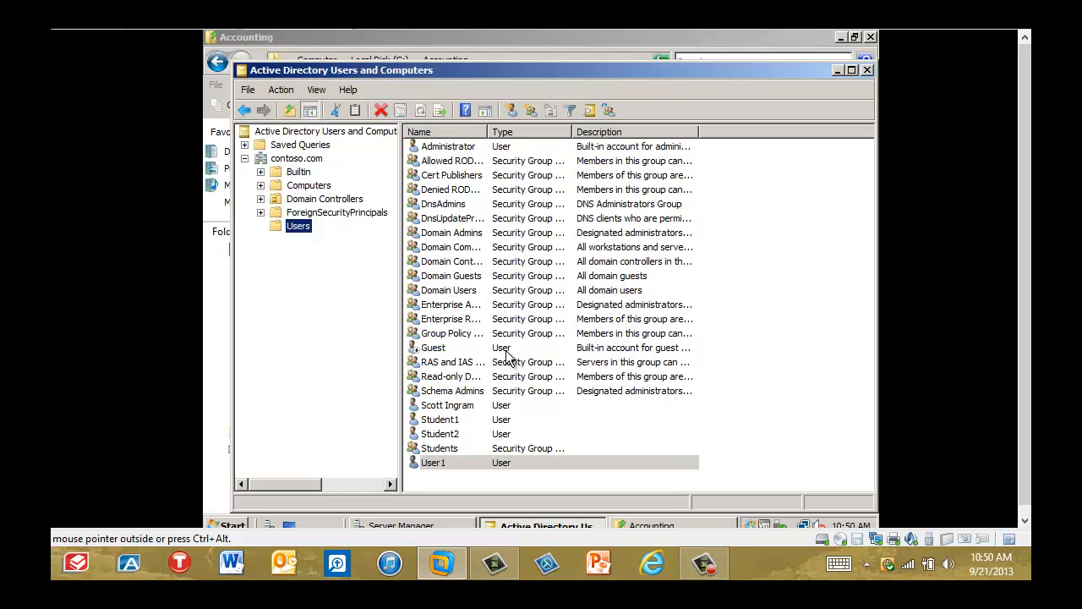
Create a global security group named Group1 in the Users container.
right_click(304, 226)
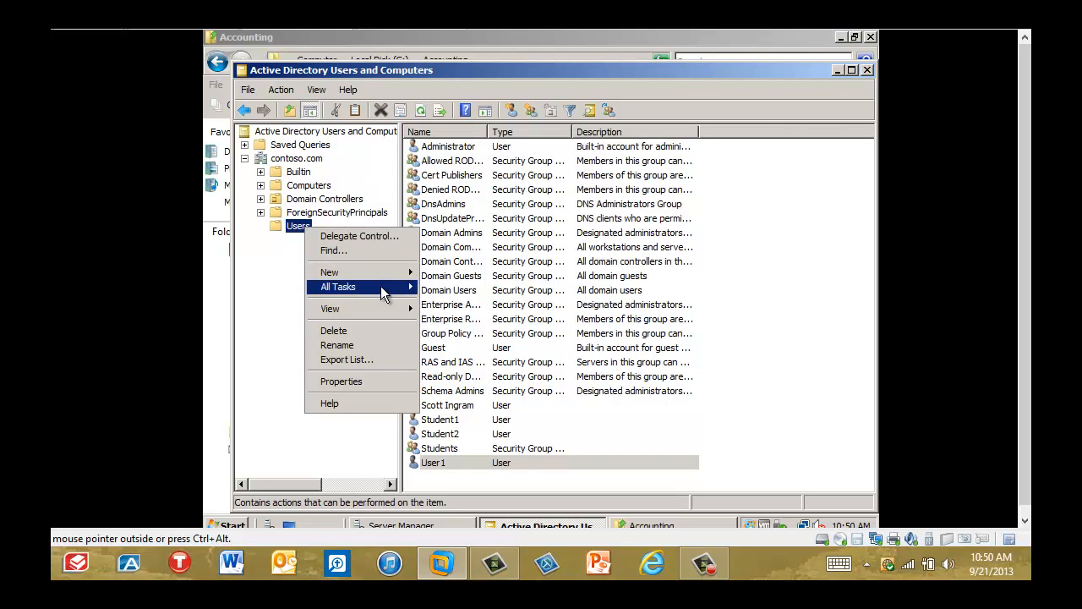
mouse_move(397, 274)
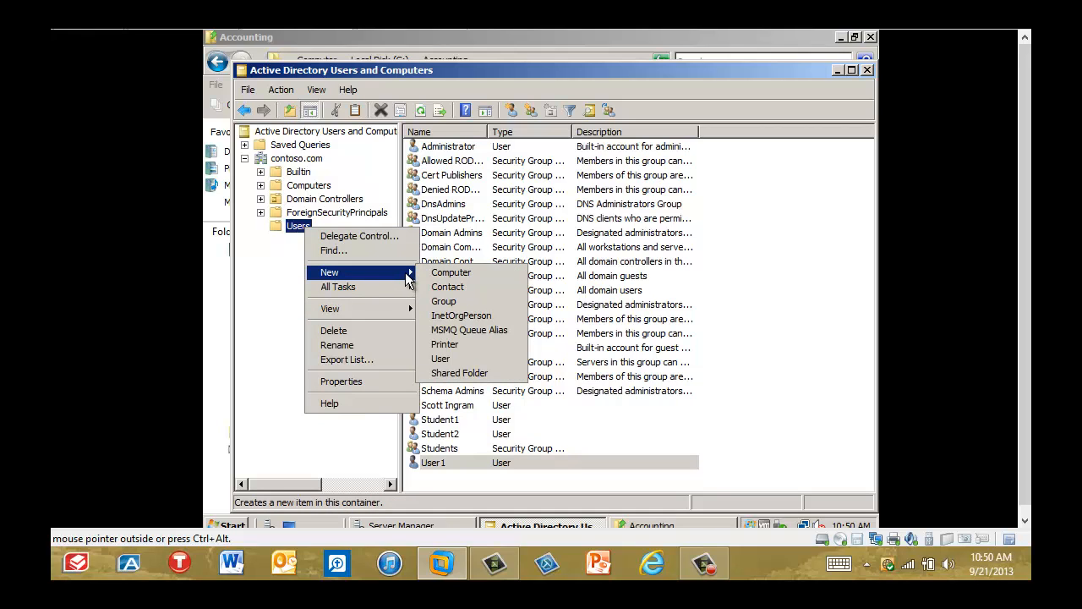
click(460, 304)
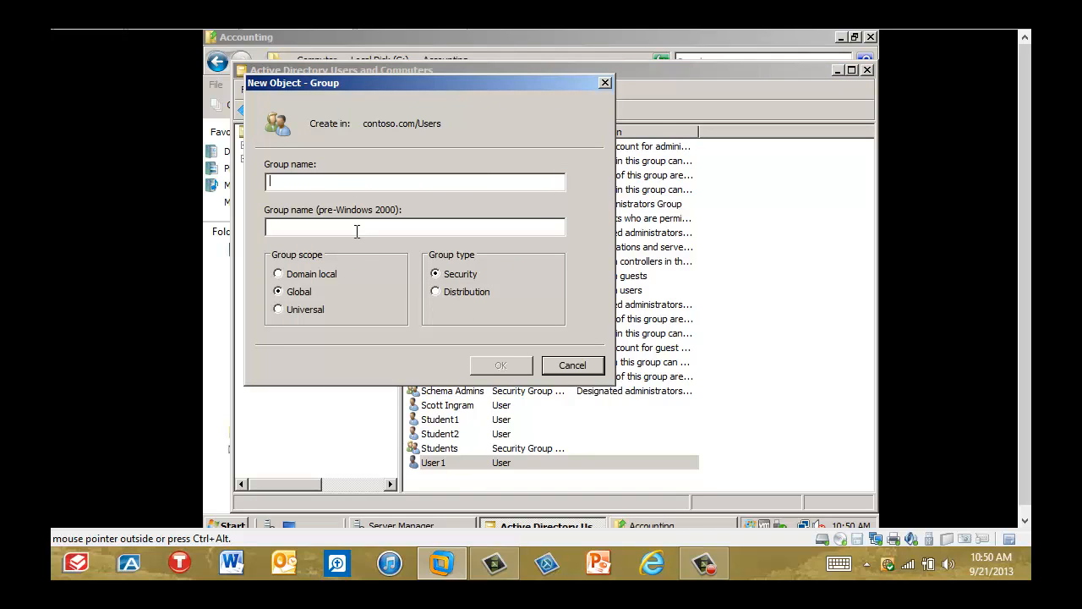
text(Group1)
click(502, 370)
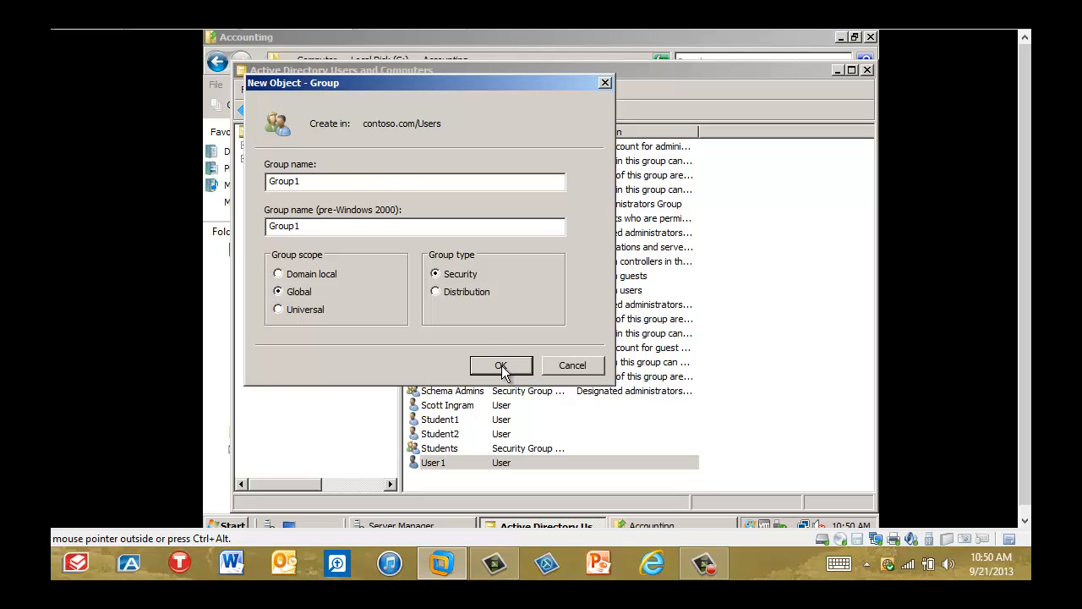
click(501, 369)
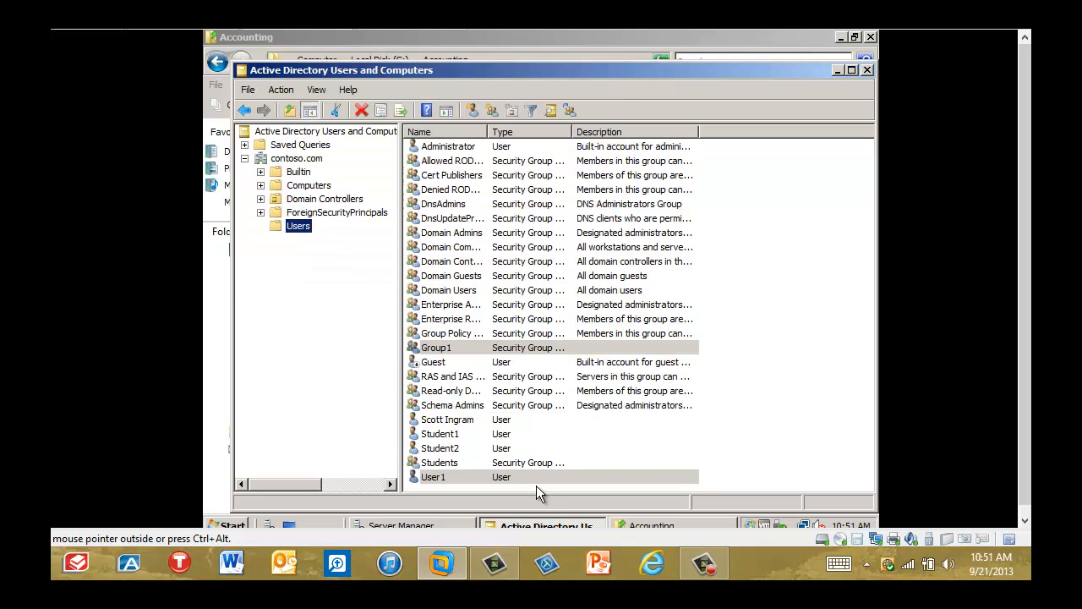
Add User1 to Group1 through the user's group memberships and accept the user properties.
double_click(438, 478)
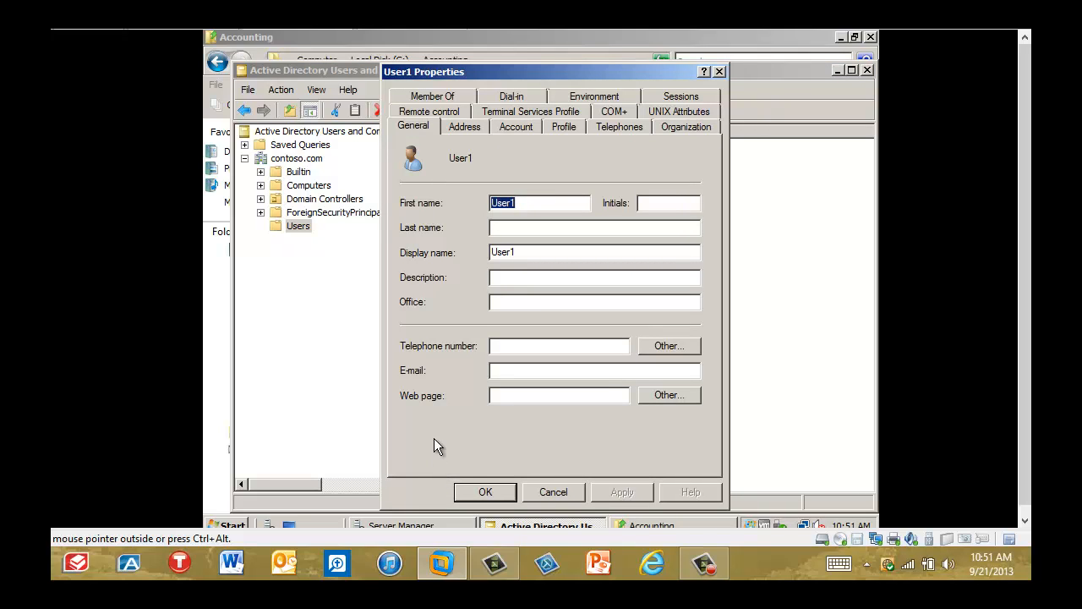
click(436, 96)
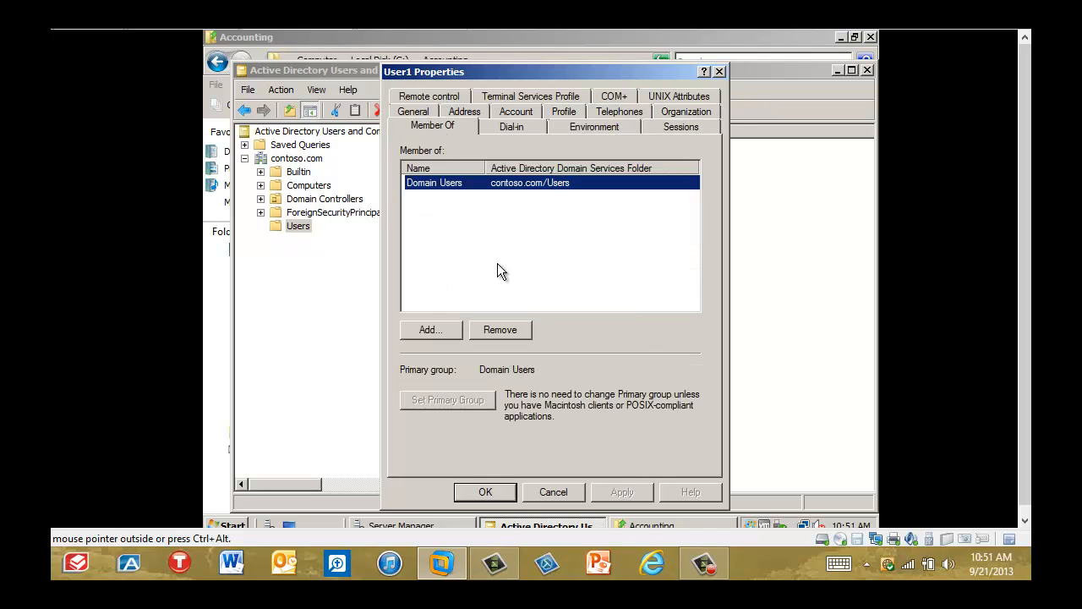
click(431, 330)
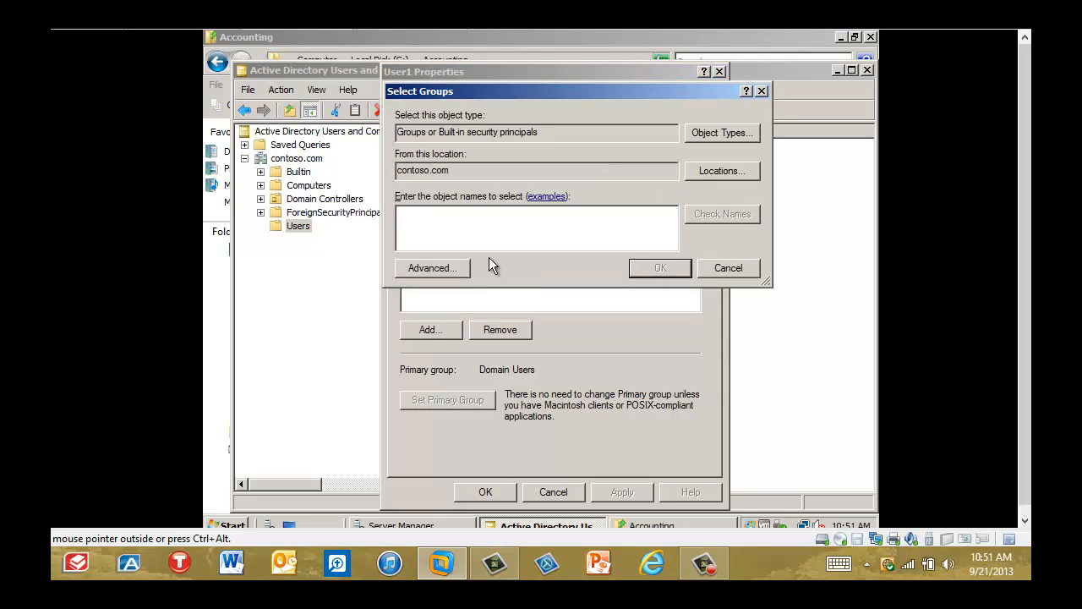
text(Group1)
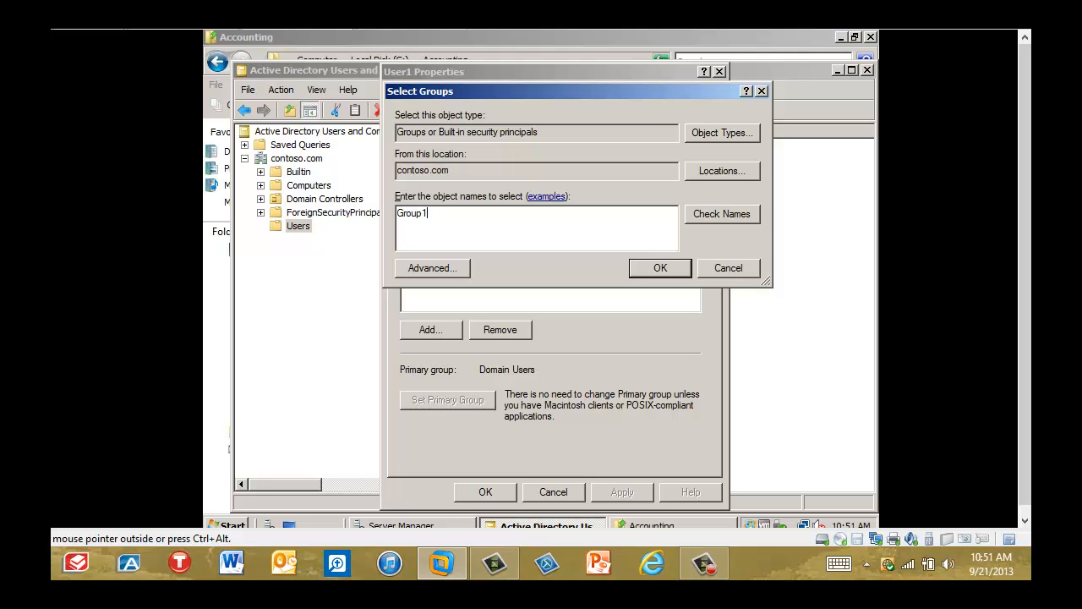
click(654, 270)
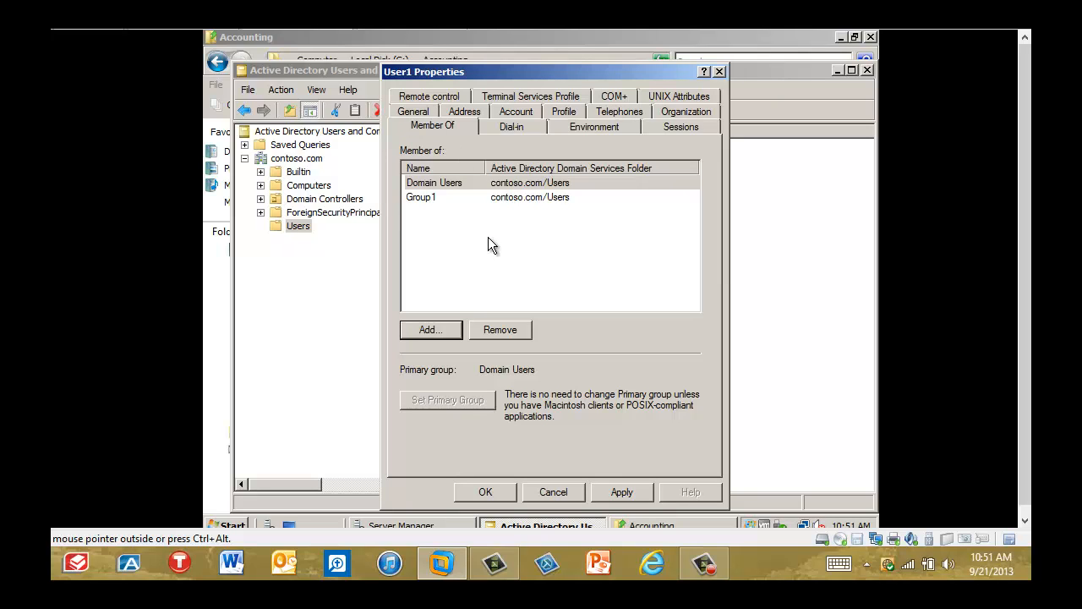
click(487, 495)
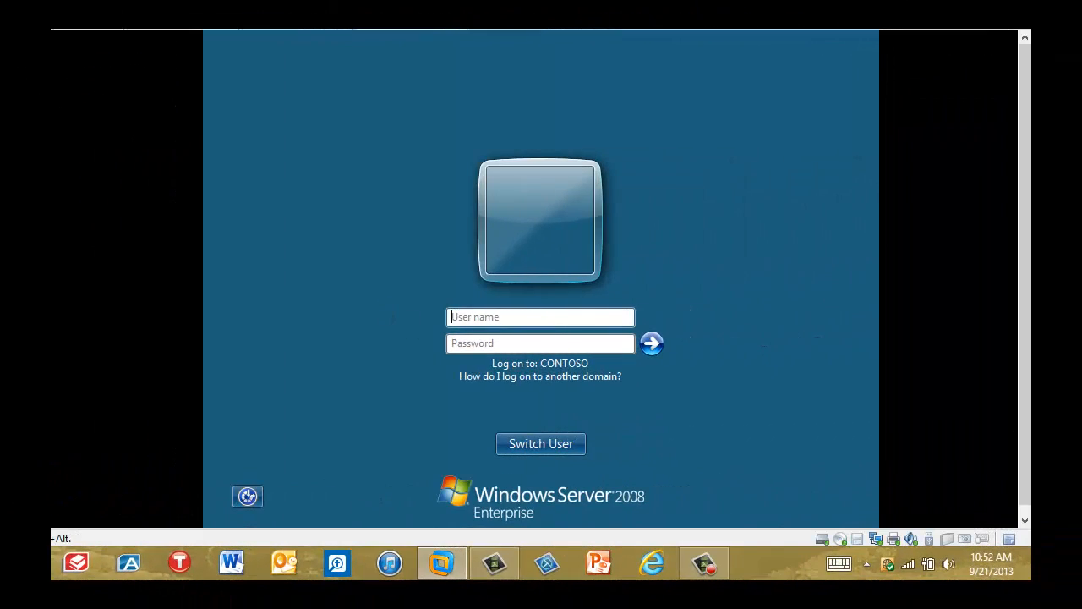
Log on to the CONTOSO domain as User1 with the account password.
text(User1)
key(Tab)
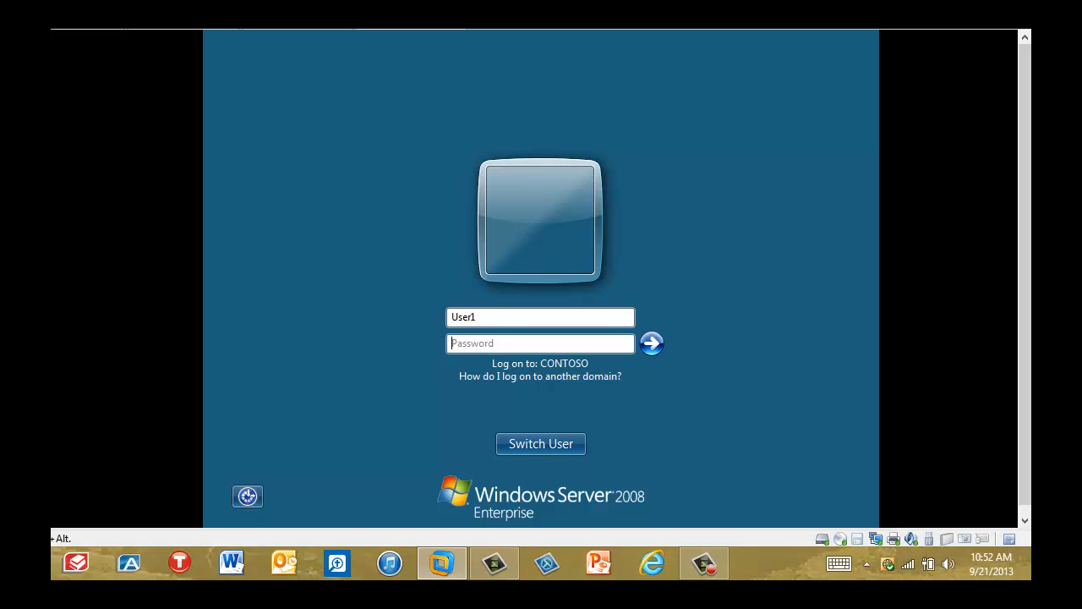
text(Pa$$w0rd)
key(Return)
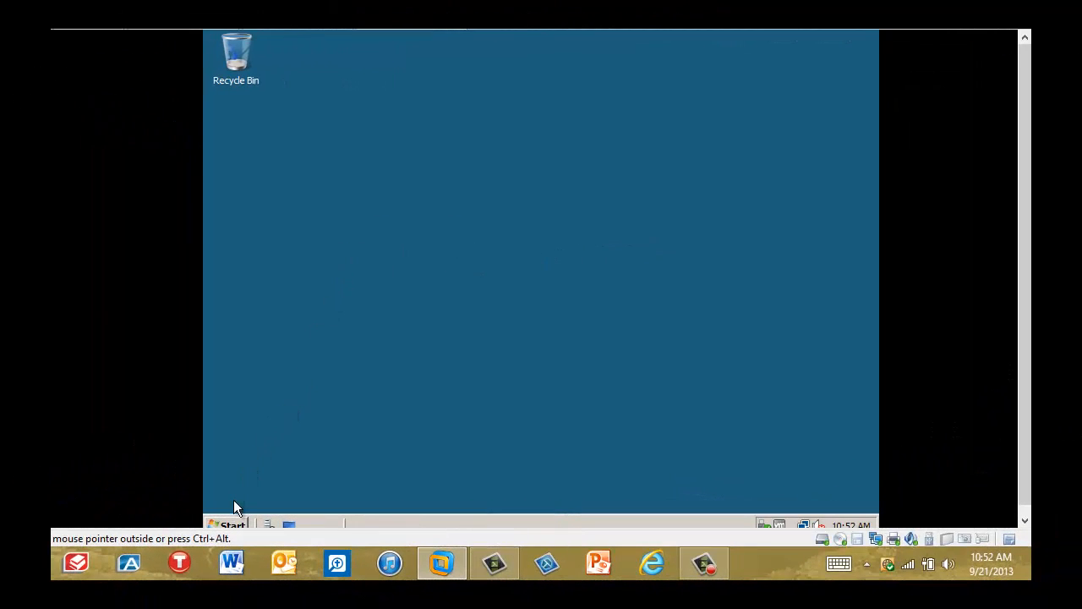
Open Windows Explorer from the accessories in the User1 session.
click(241, 526)
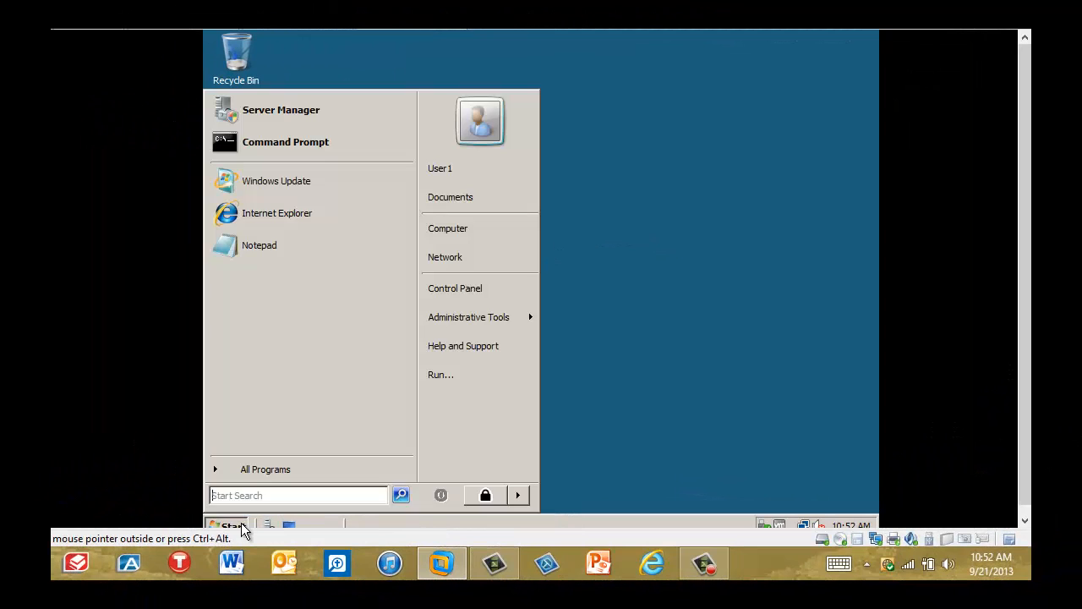
click(276, 475)
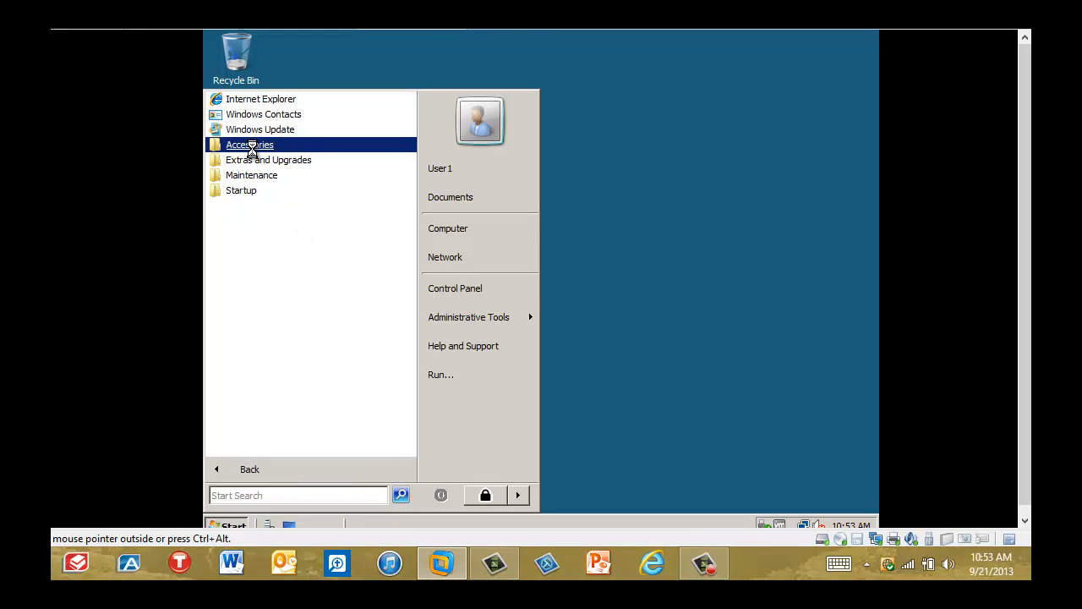
click(252, 149)
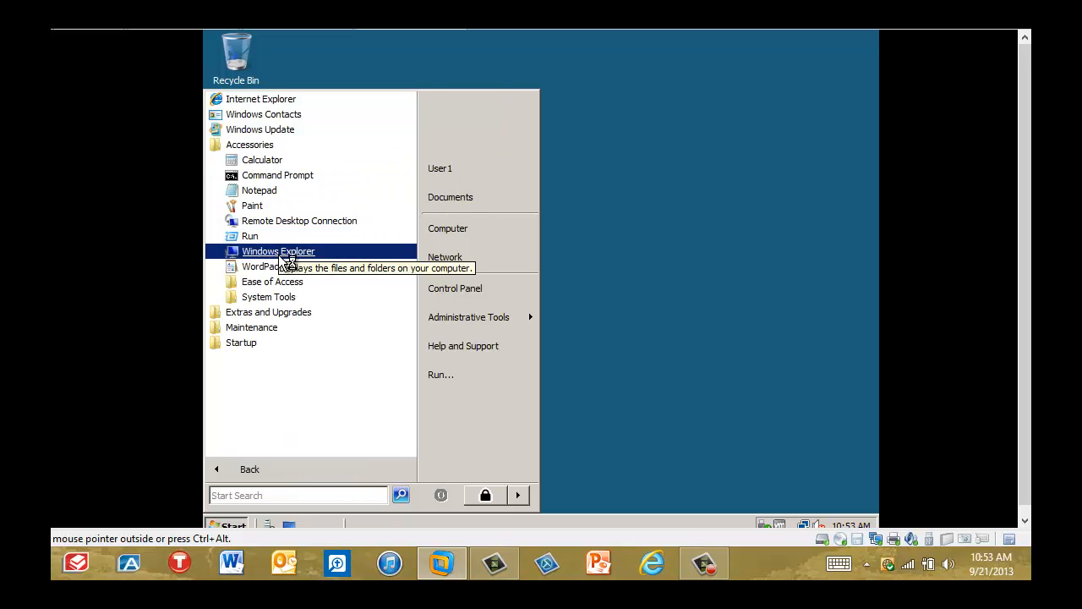
click(278, 253)
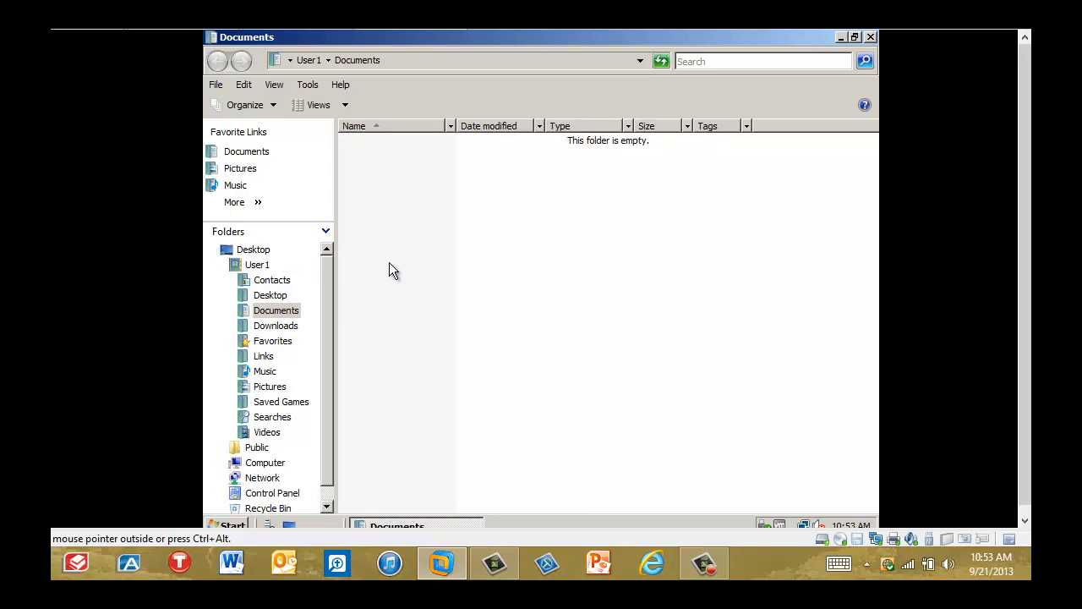
Browse to Network and choose to turn on network discovery and file sharing.
click(326, 505)
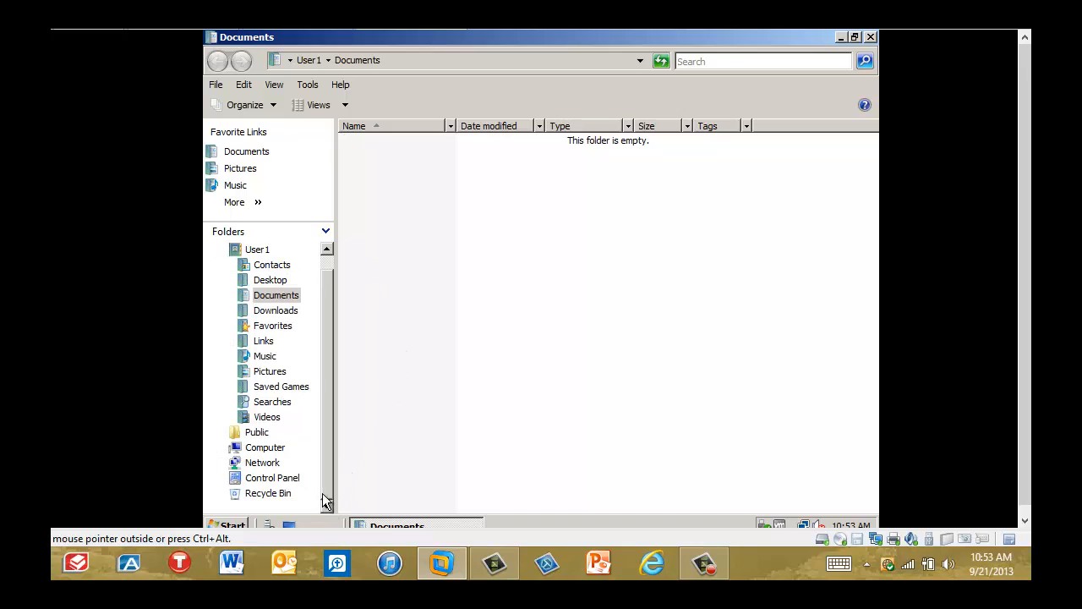
click(273, 467)
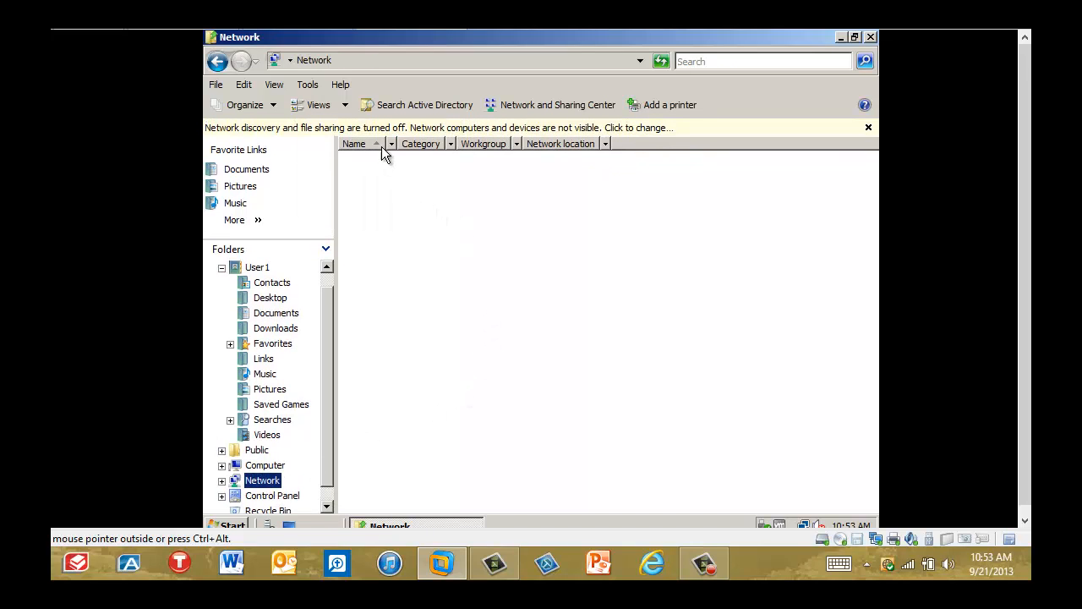
click(578, 129)
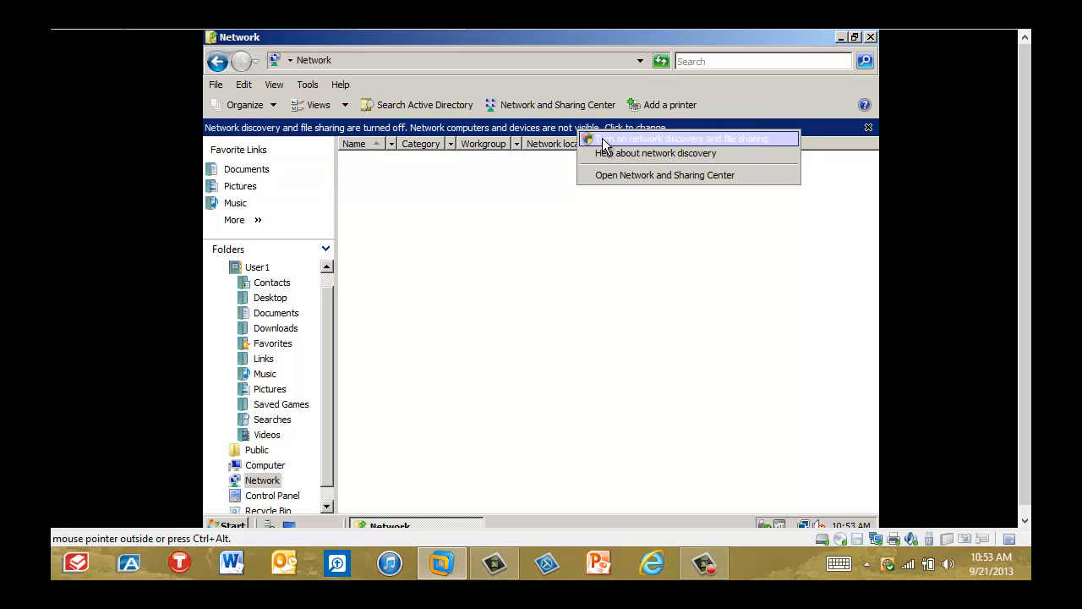
click(602, 140)
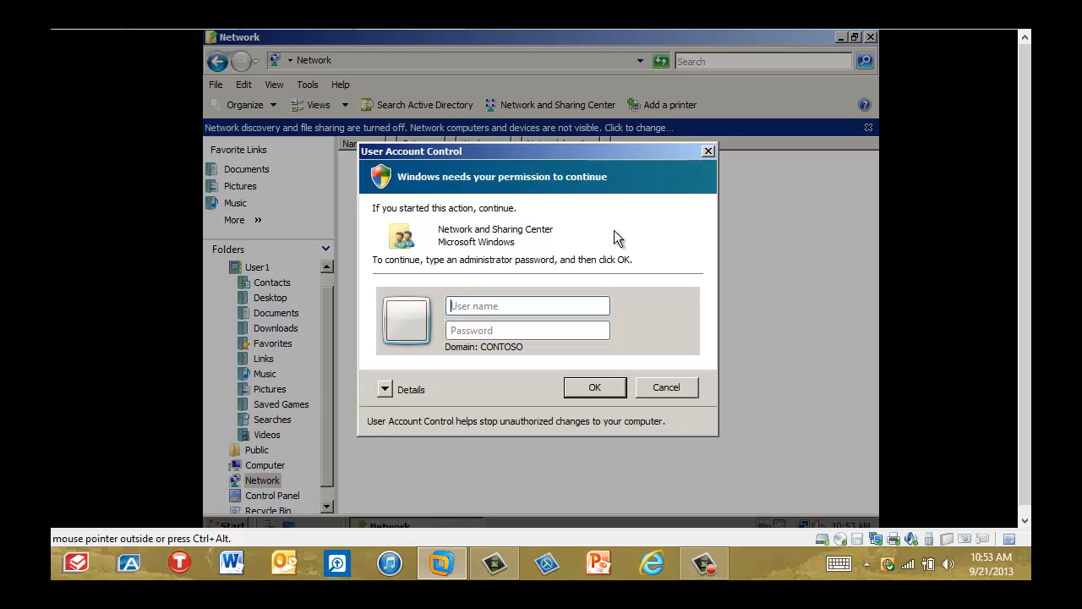
Authorize the network discovery change as contoso\administrator with the account password.
text(contoso\administrator)
key(Tab)
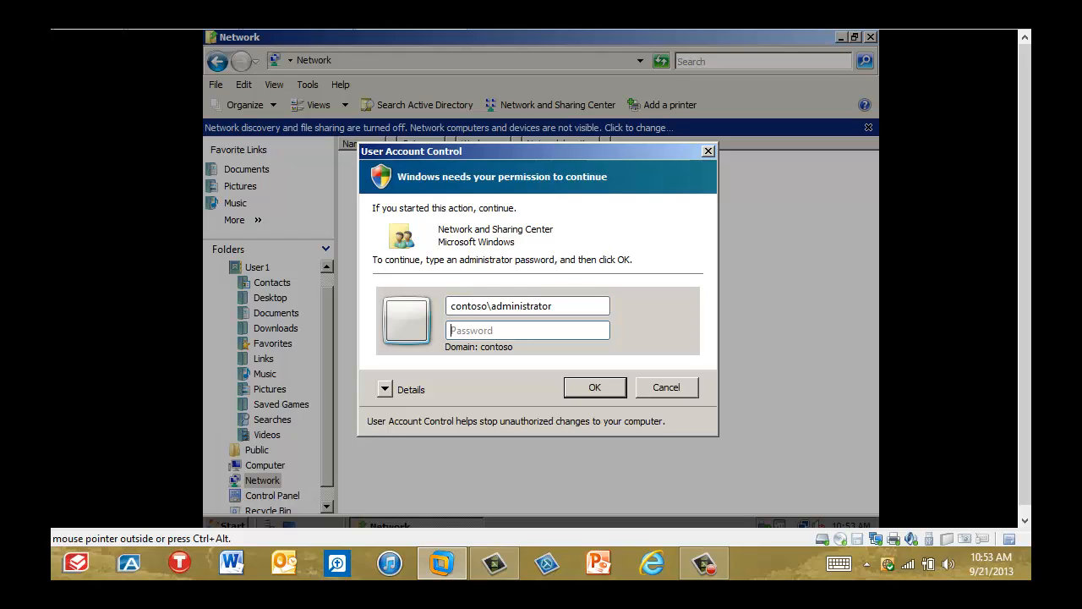
text(Pa$$w0rd)
click(599, 390)
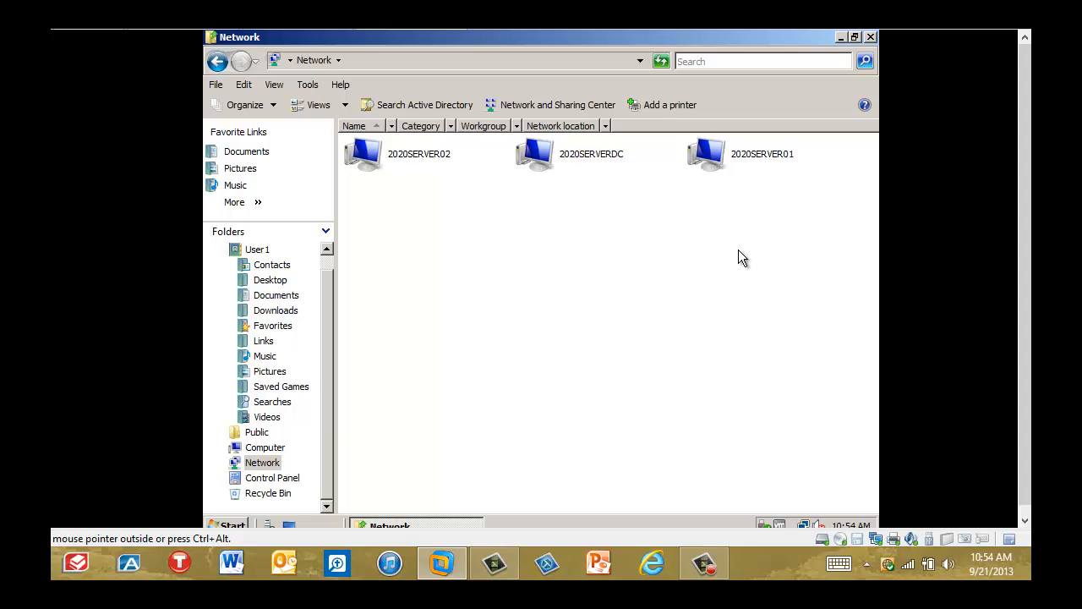
Open the Budget document from the Spreadsheets share on 2020SERVER01 as User1.
double_click(733, 152)
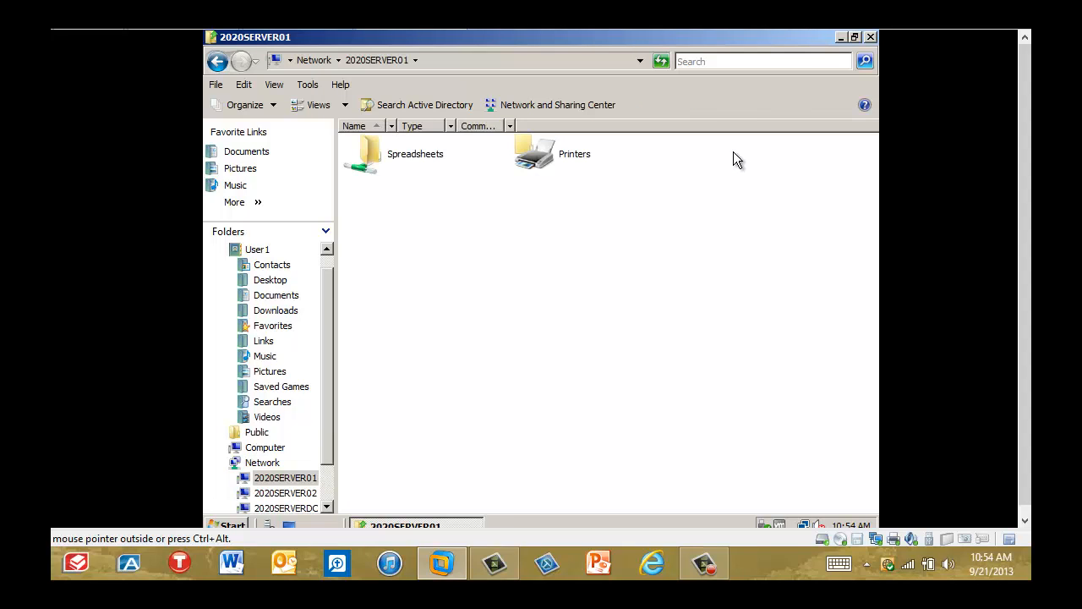
double_click(412, 161)
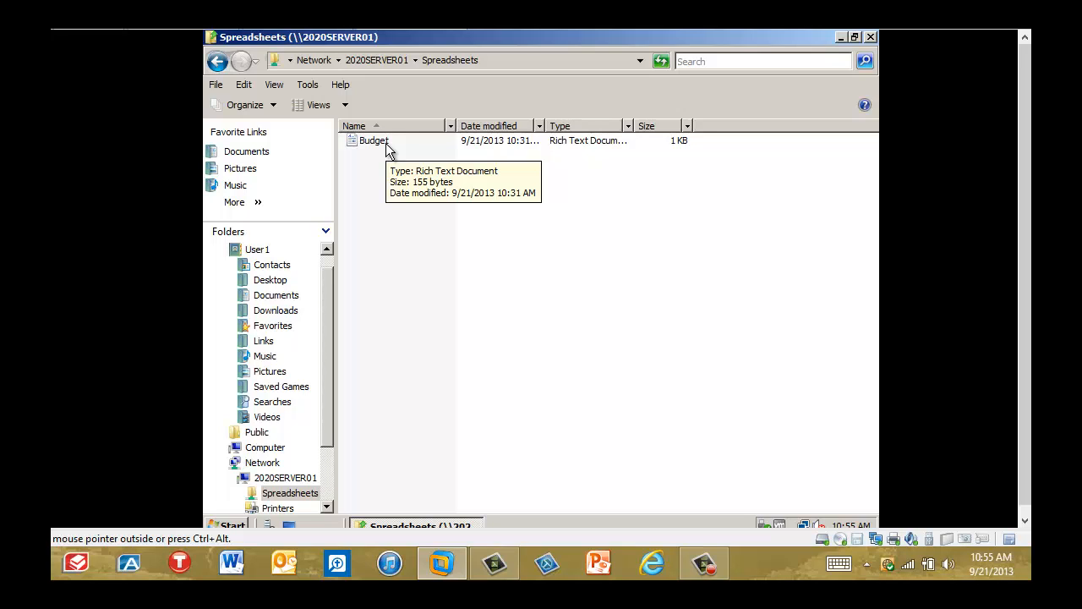
double_click(385, 143)
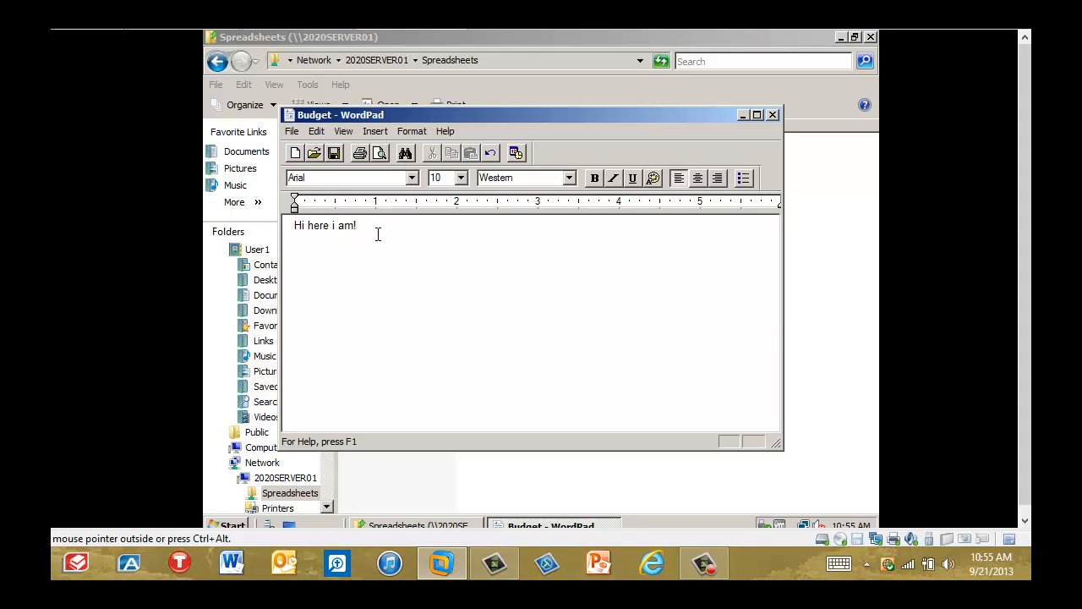
Try to save Budget with "here is some more text" added after the existing sentence, and close it without saving.
text(here is some omore text)
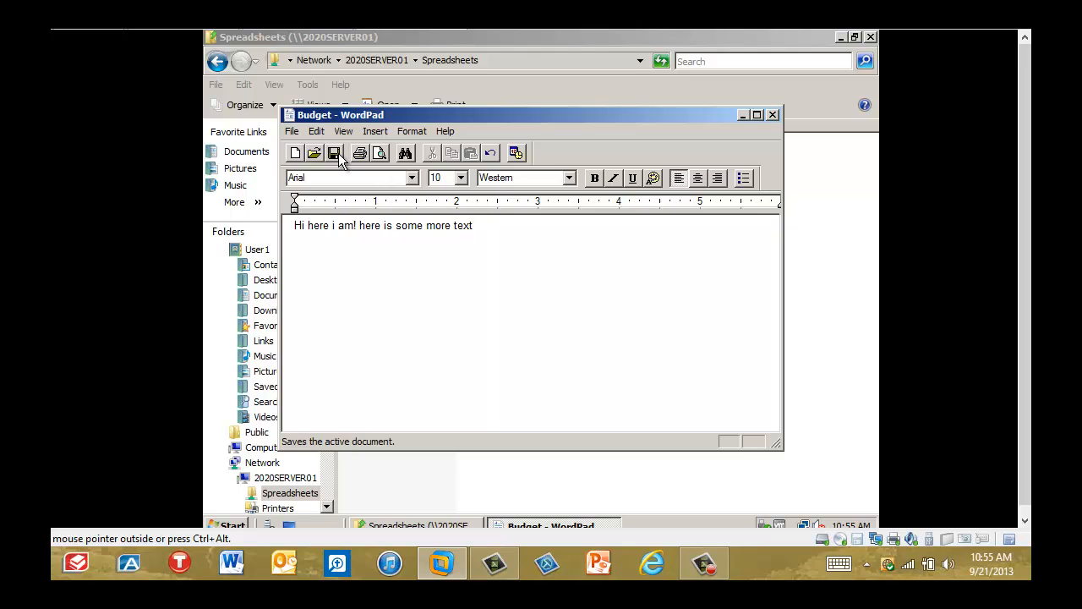
click(336, 155)
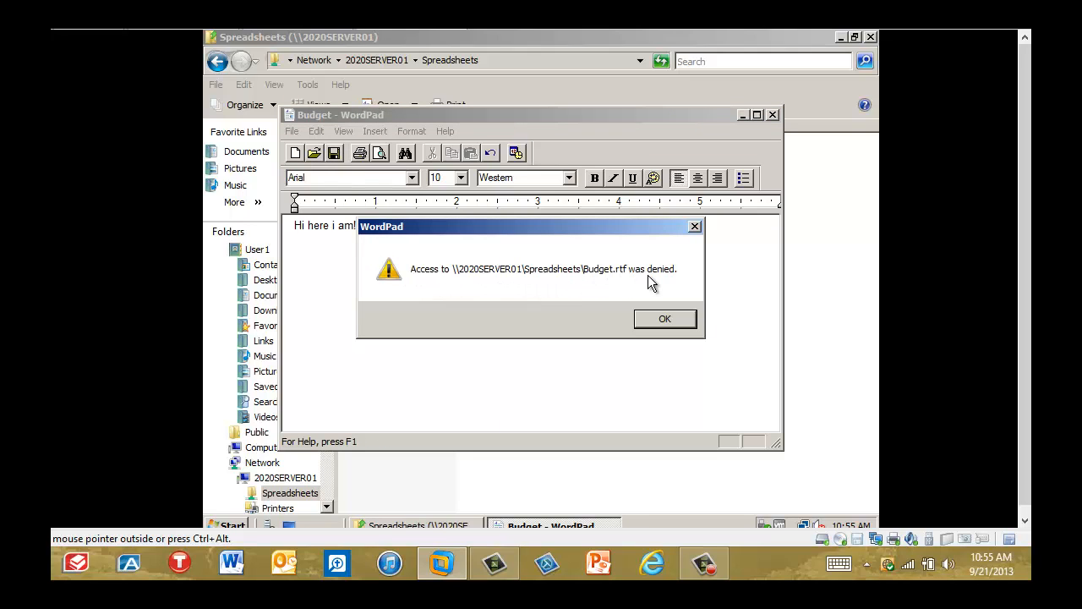
click(667, 321)
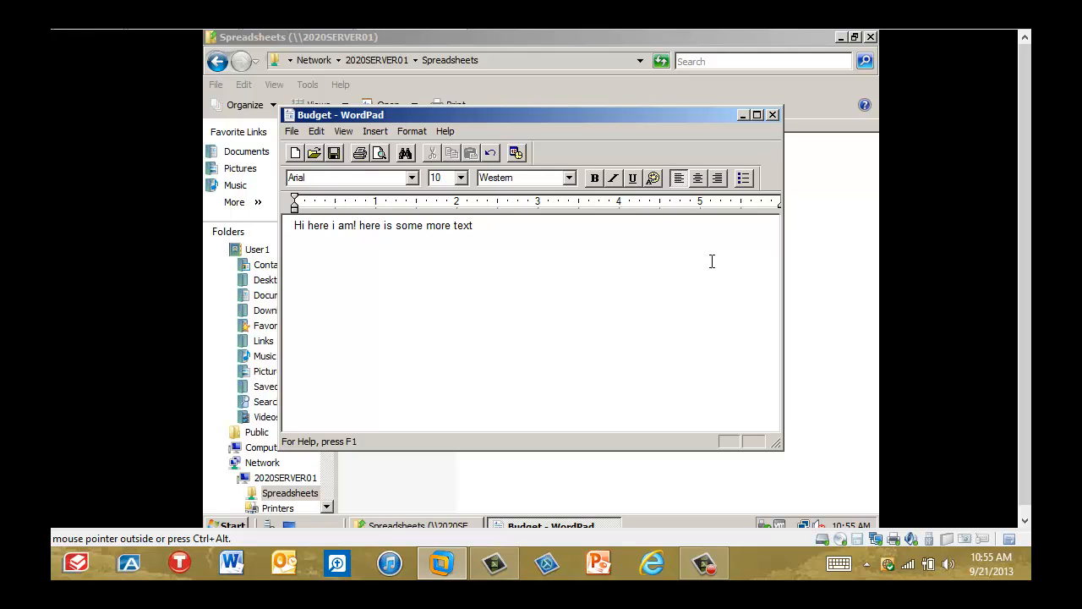
click(772, 114)
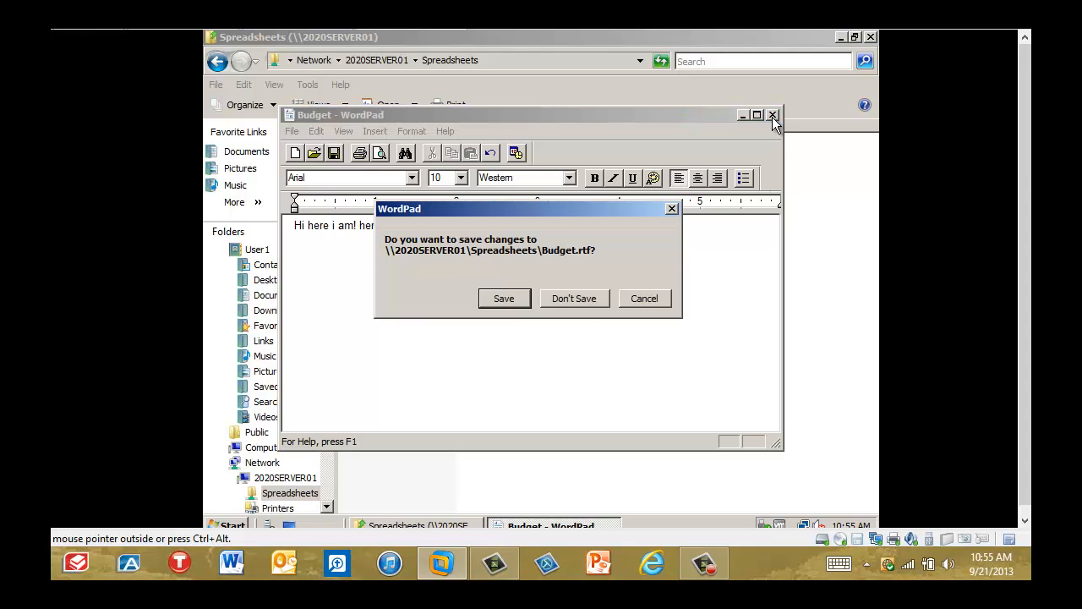
click(574, 299)
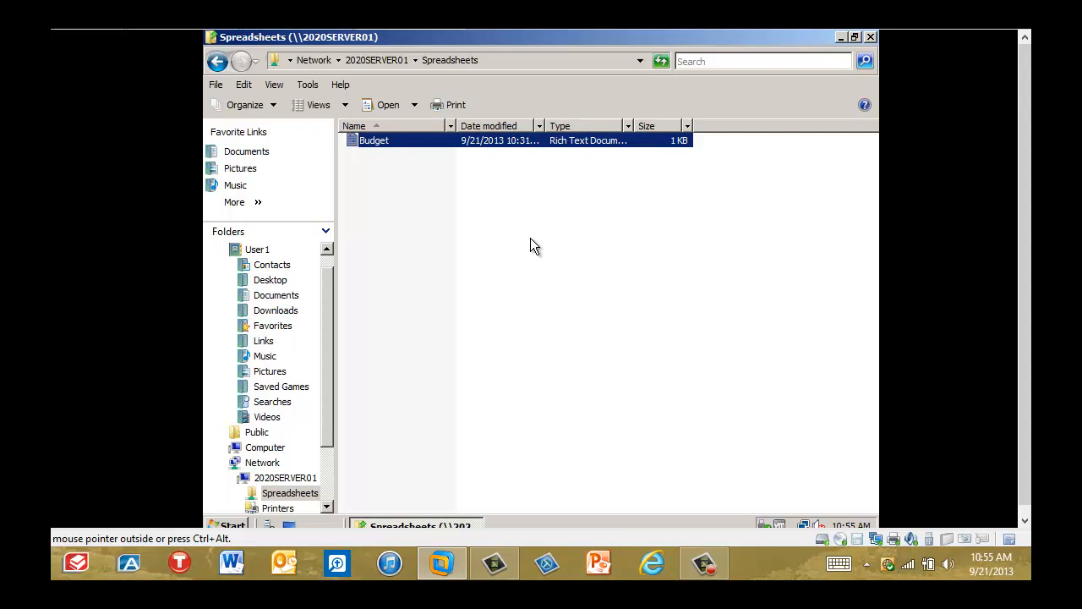
Try to delete the Budget document from the Spreadsheets share as User1.
right_click(383, 138)
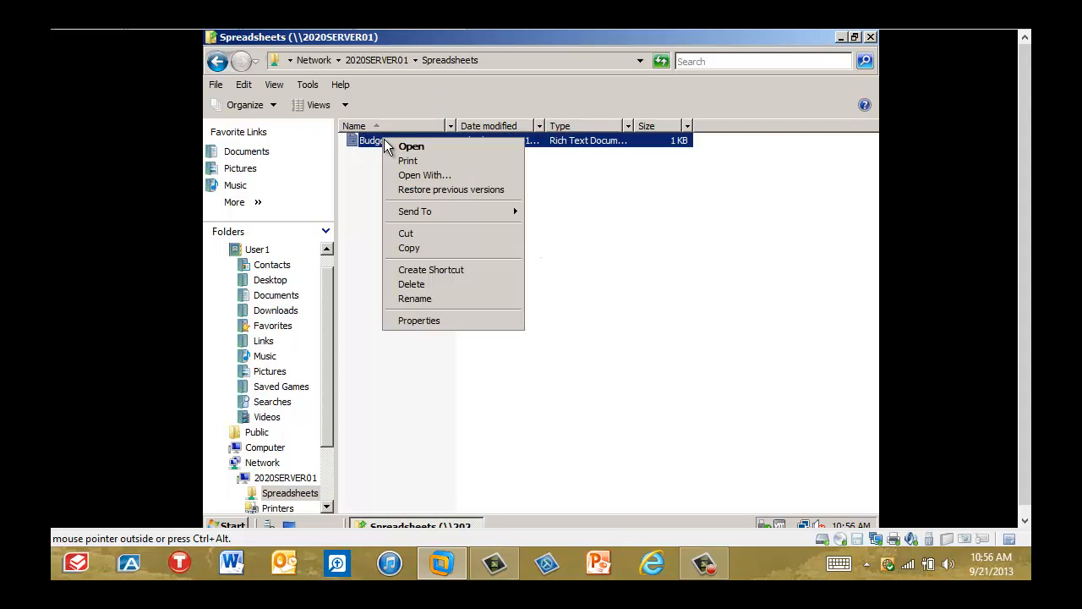
click(461, 288)
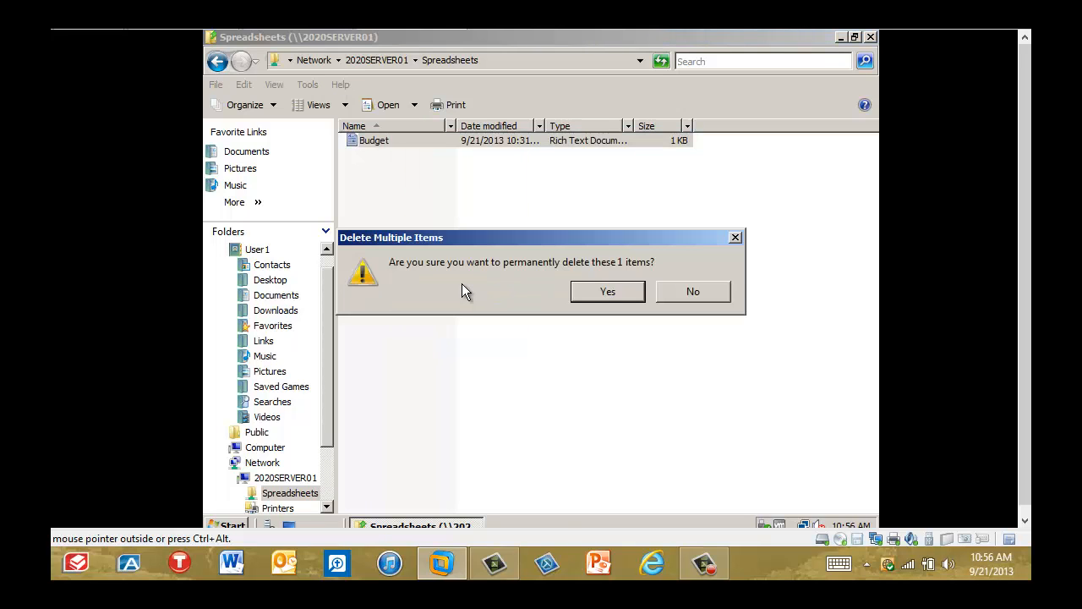
click(602, 293)
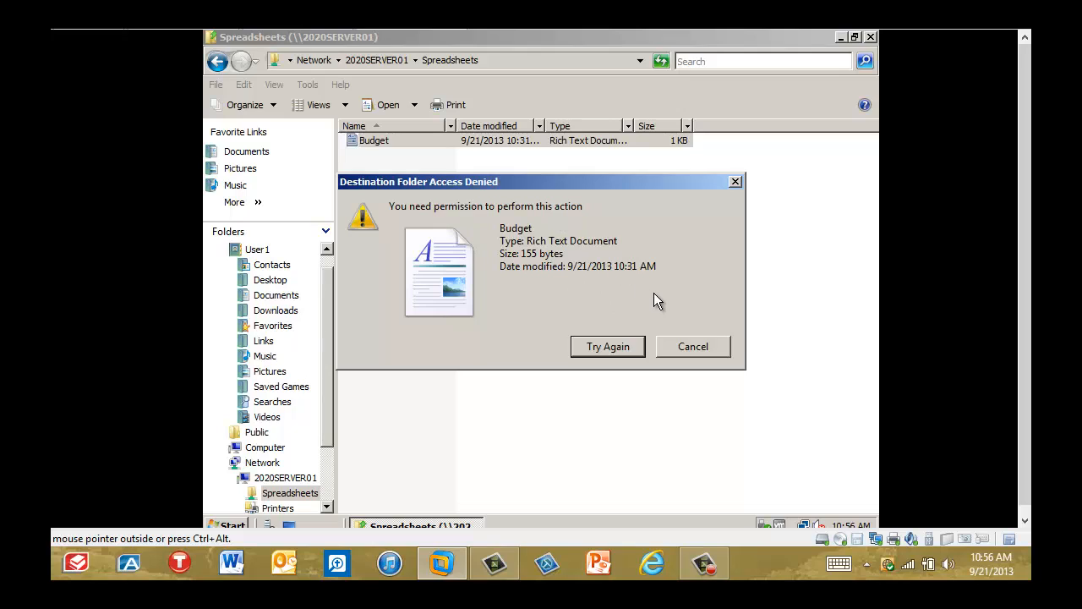
click(692, 347)
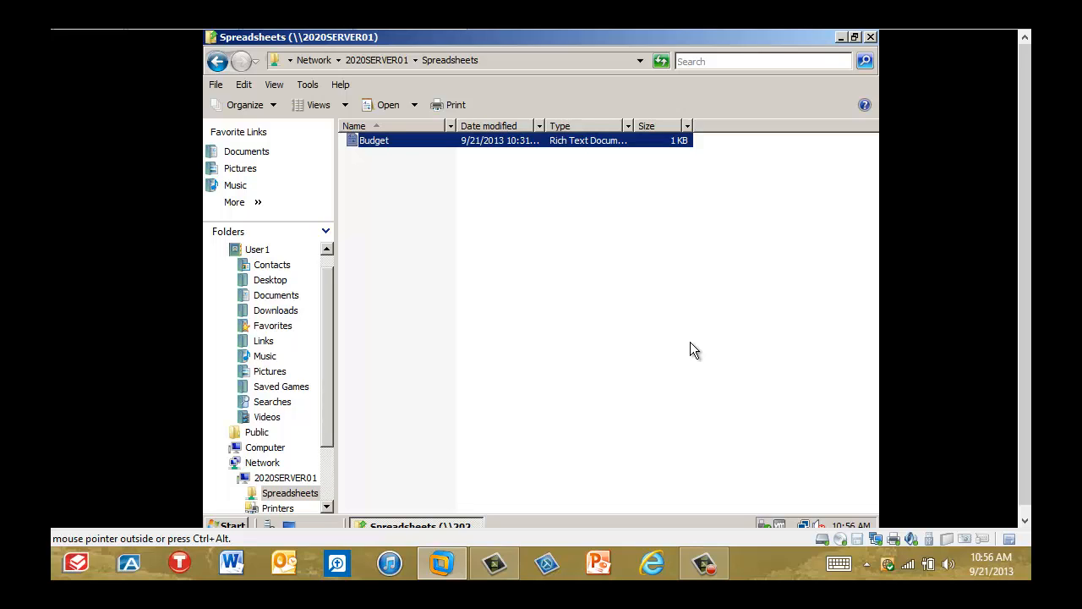
Log off User1 and log on as Student1.
click(235, 526)
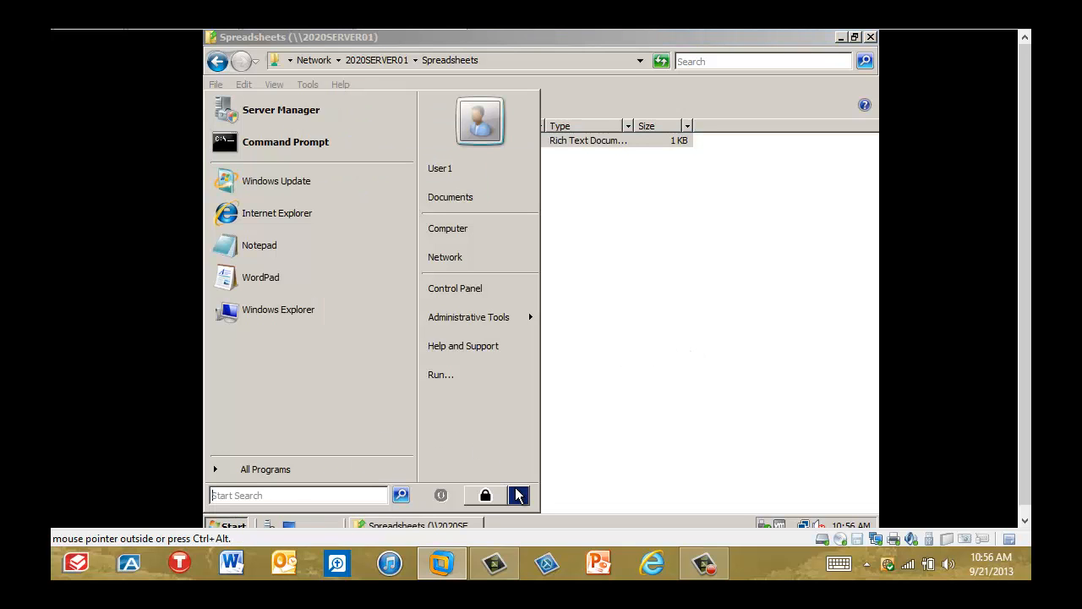
mouse_move(517, 494)
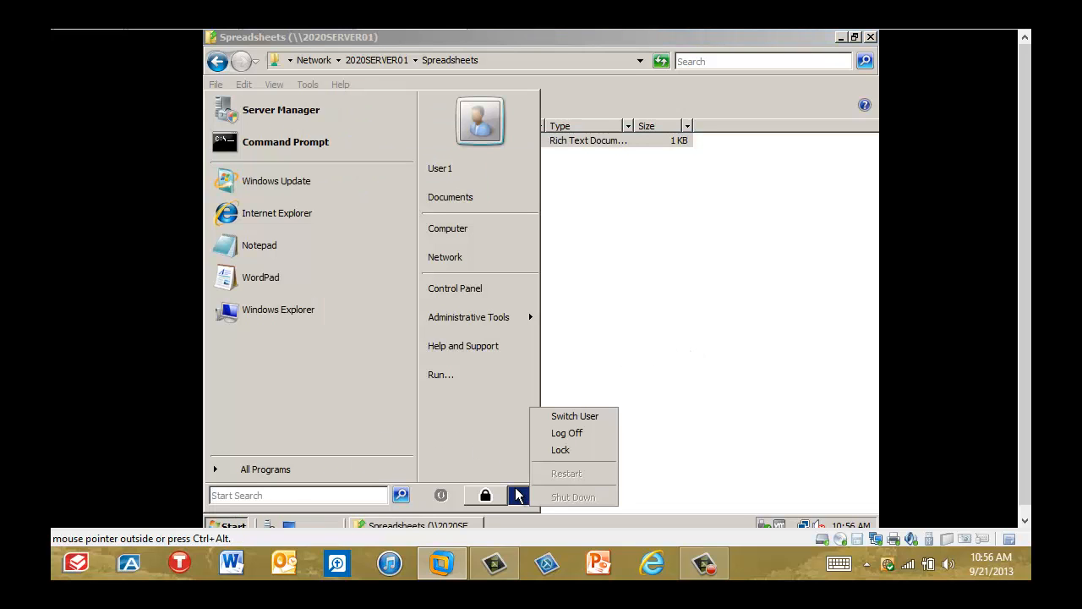
click(559, 435)
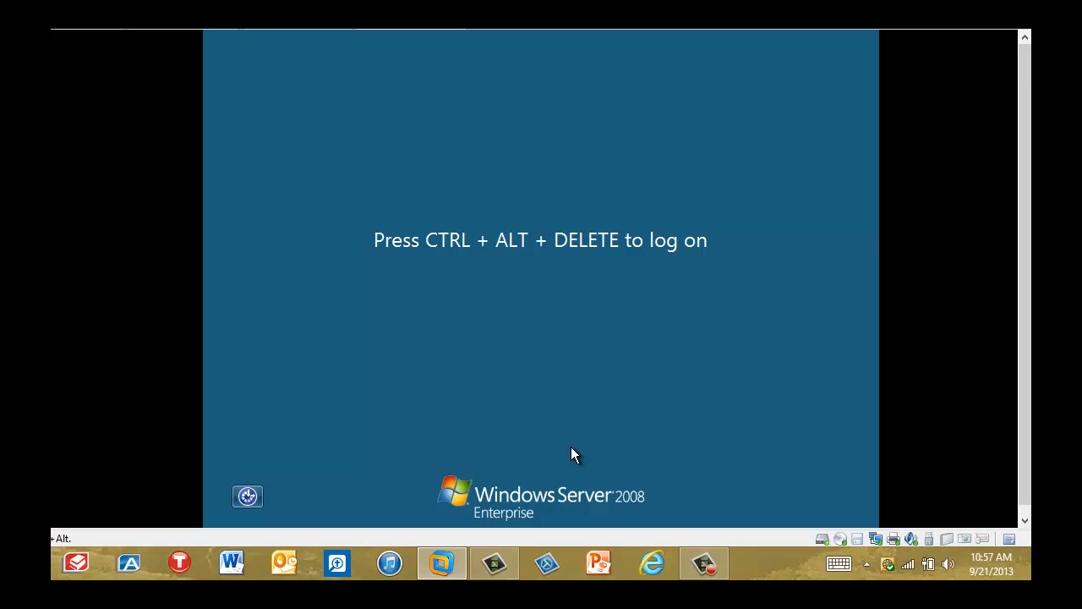
key(ctrl+alt+Insert)
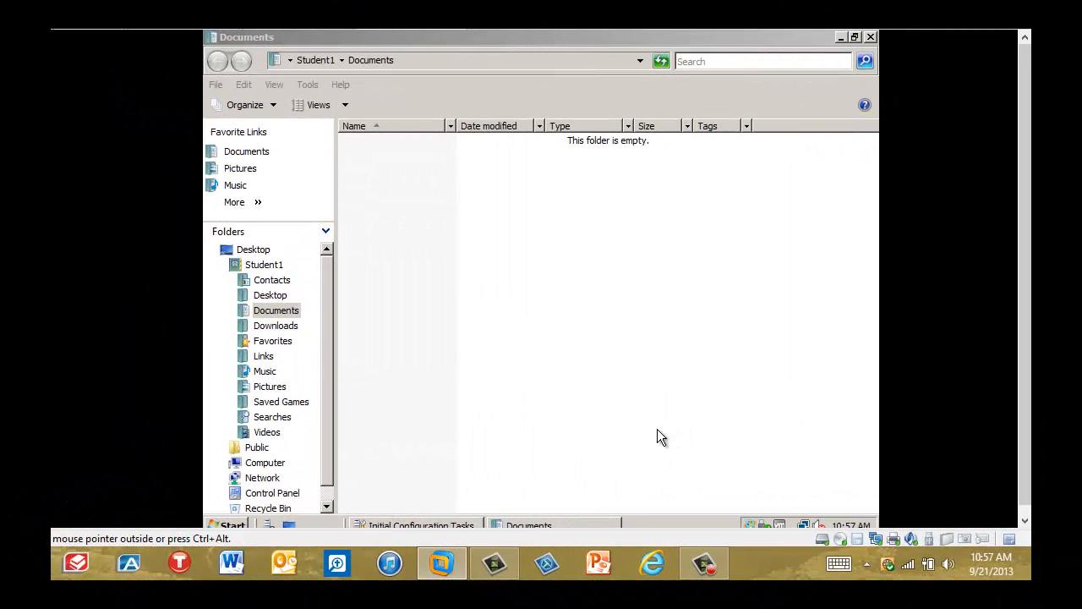
Open the Budget document from the Spreadsheets share on 2020SERVER01 in the Student1 session.
click(270, 478)
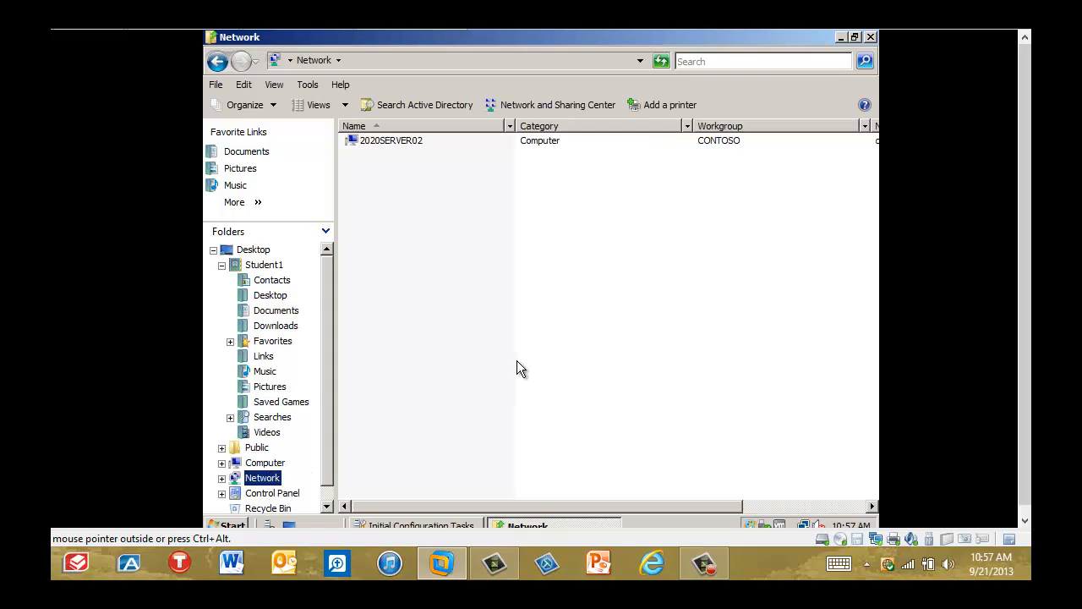
double_click(545, 152)
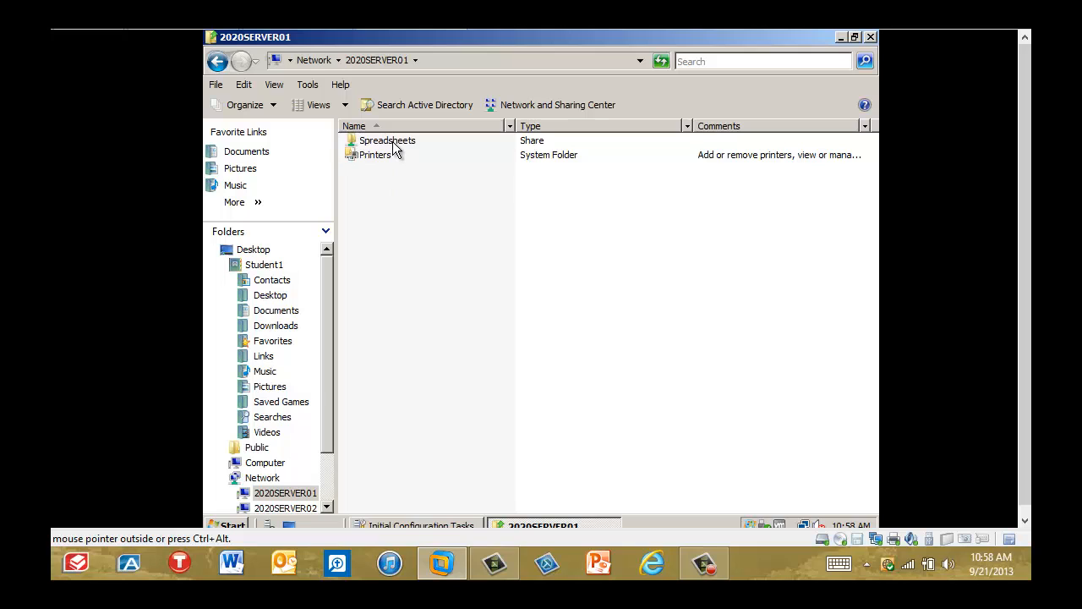
double_click(392, 141)
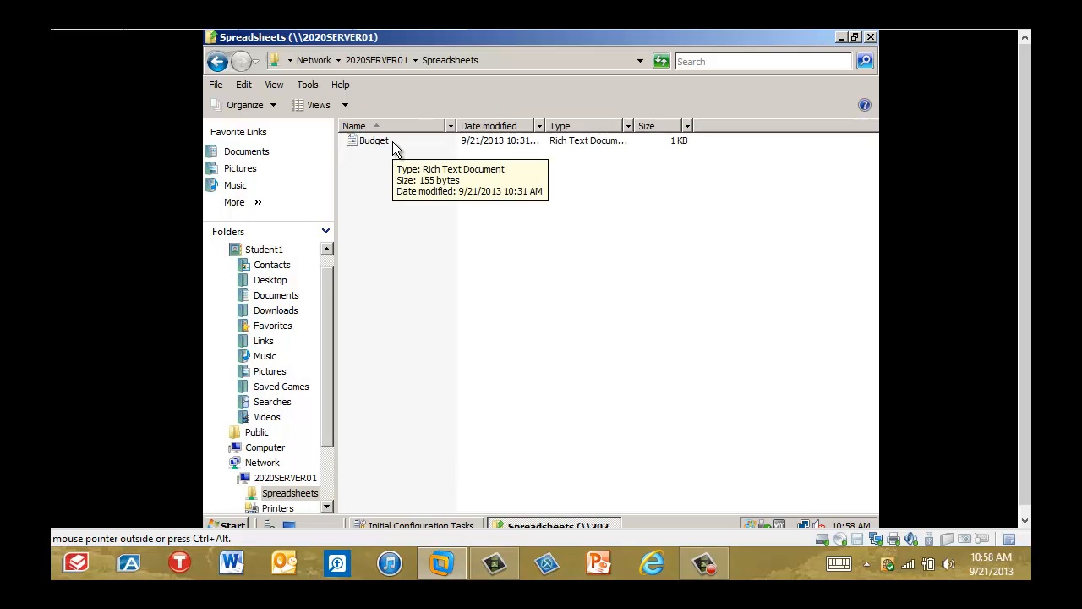
click(392, 141)
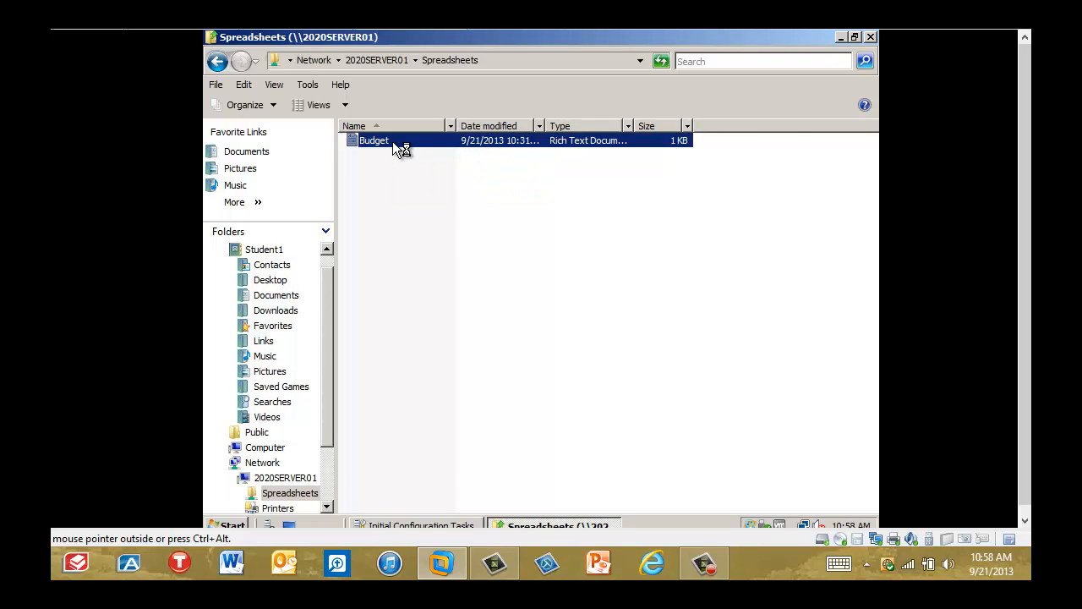
double_click(392, 141)
Add "here is some more text" after the existing sentence in Budget, save the document and close it.
text(here is some more text)
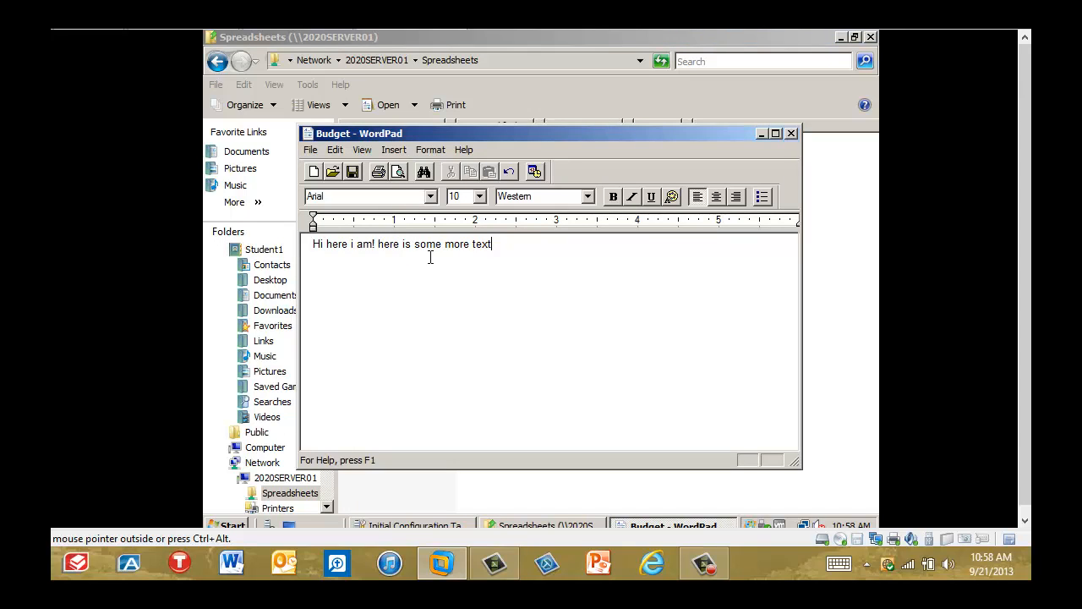
click(353, 173)
key(alt+F4)
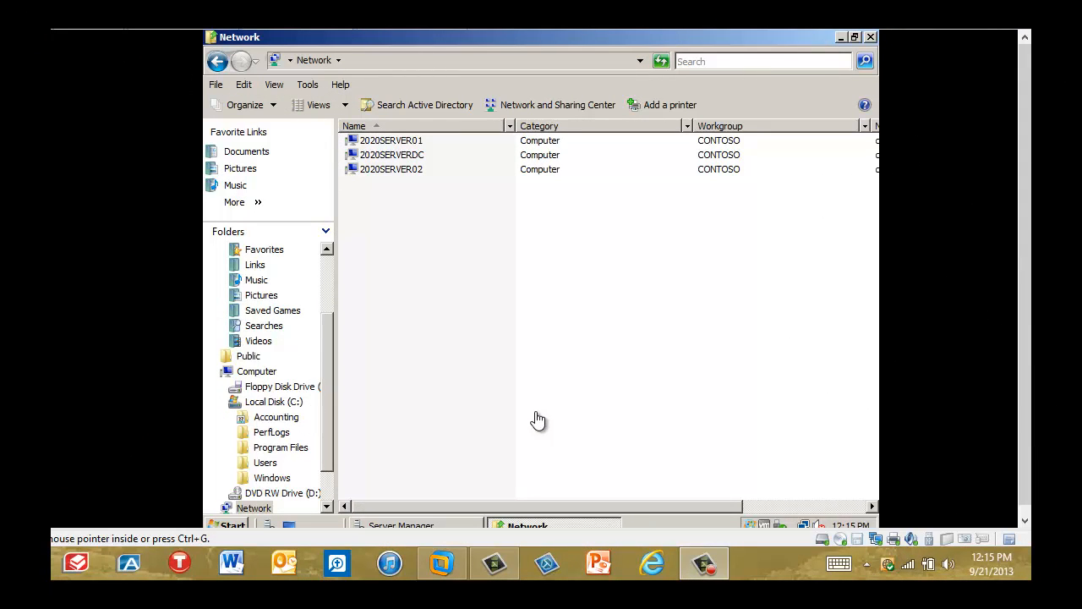
Open the security permissions of the Accounting folder on drive C for editing.
click(279, 423)
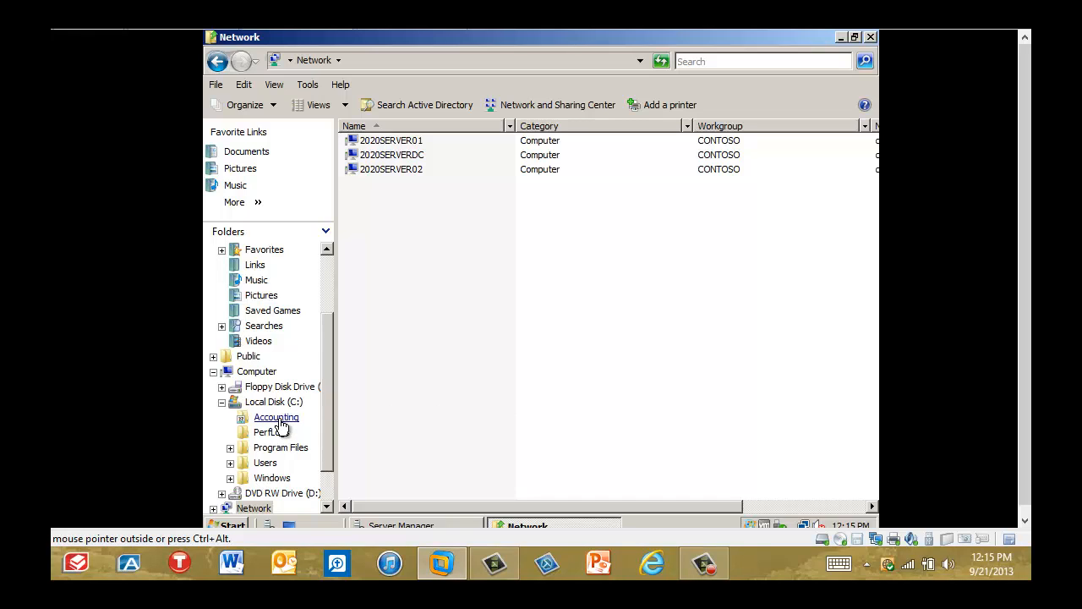
click(283, 423)
right_click(283, 422)
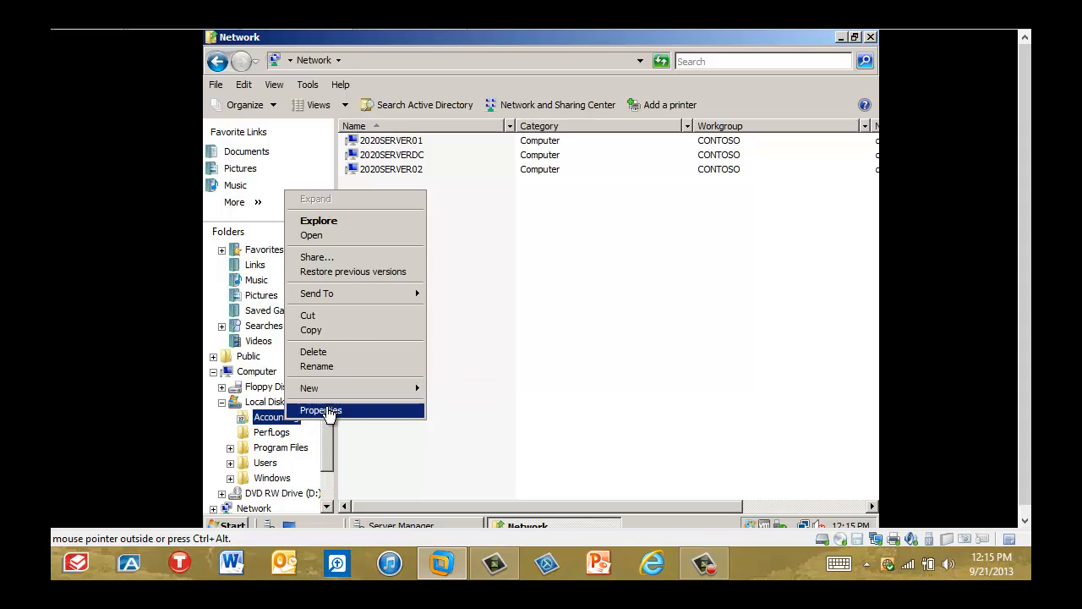
click(328, 412)
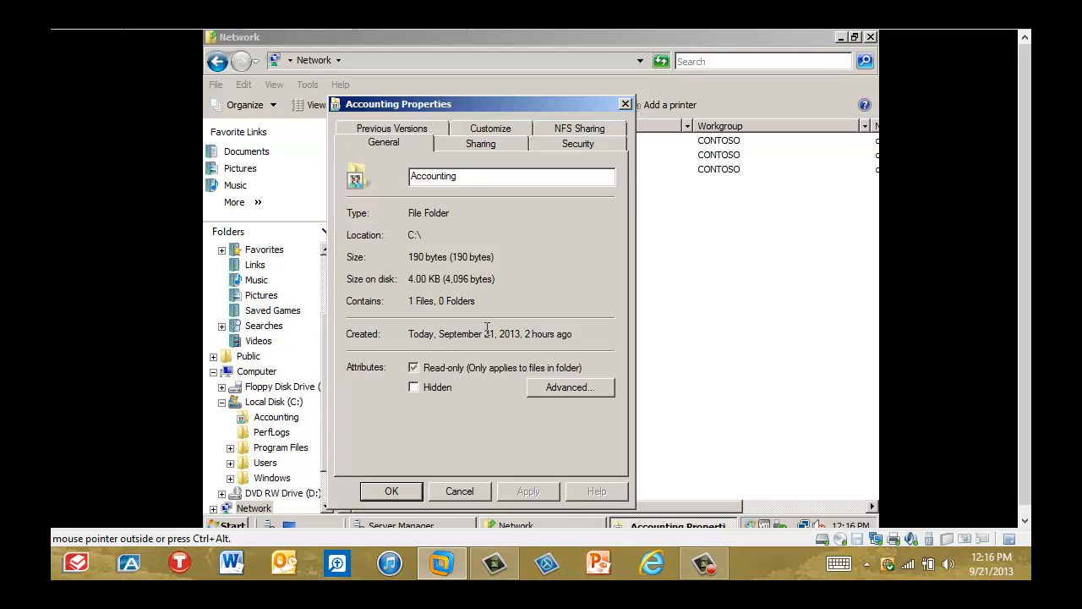
click(570, 142)
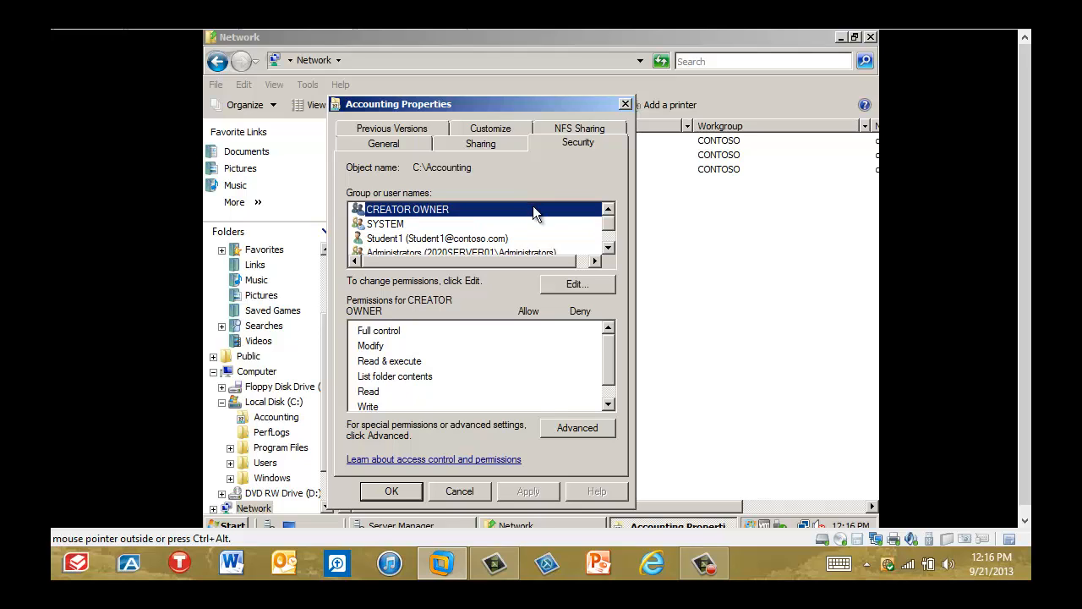
click(566, 283)
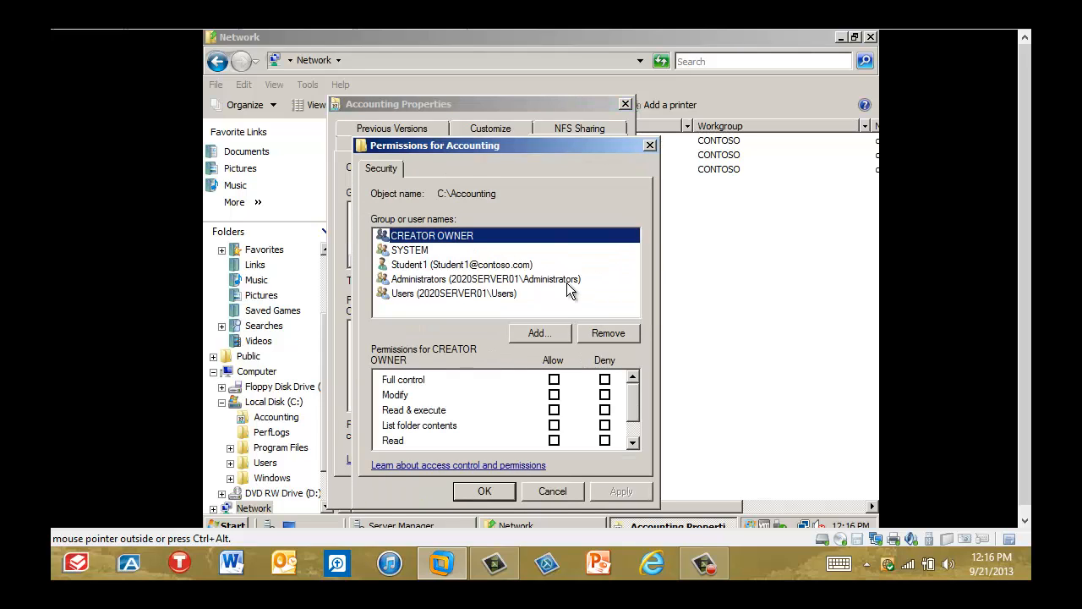
Add Group1 to the Accounting folder's security permissions, allow it Full control, and close the folder properties.
click(552, 333)
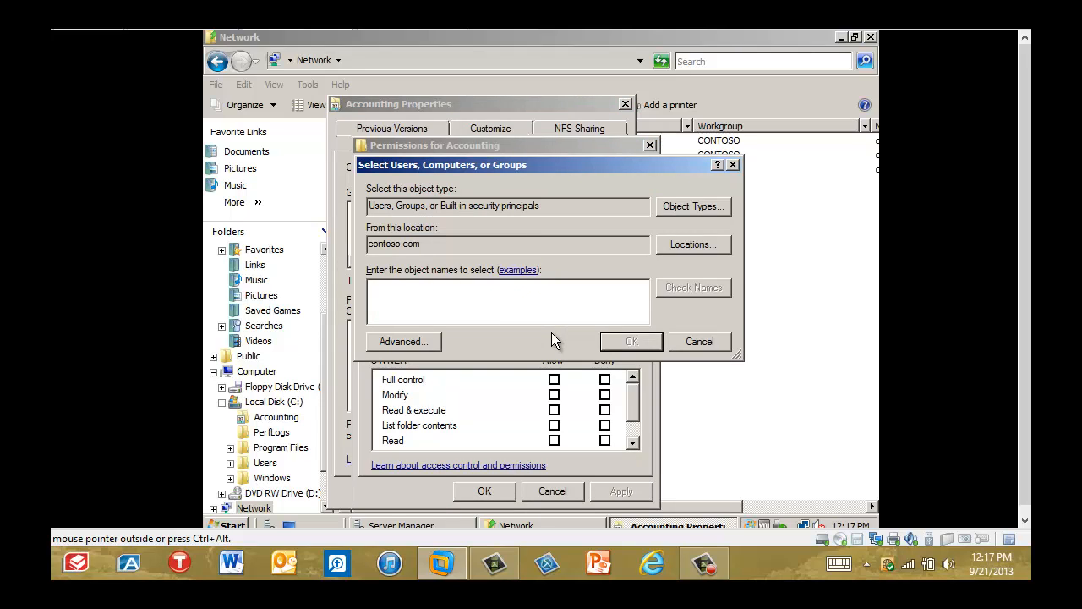
text(Group1)
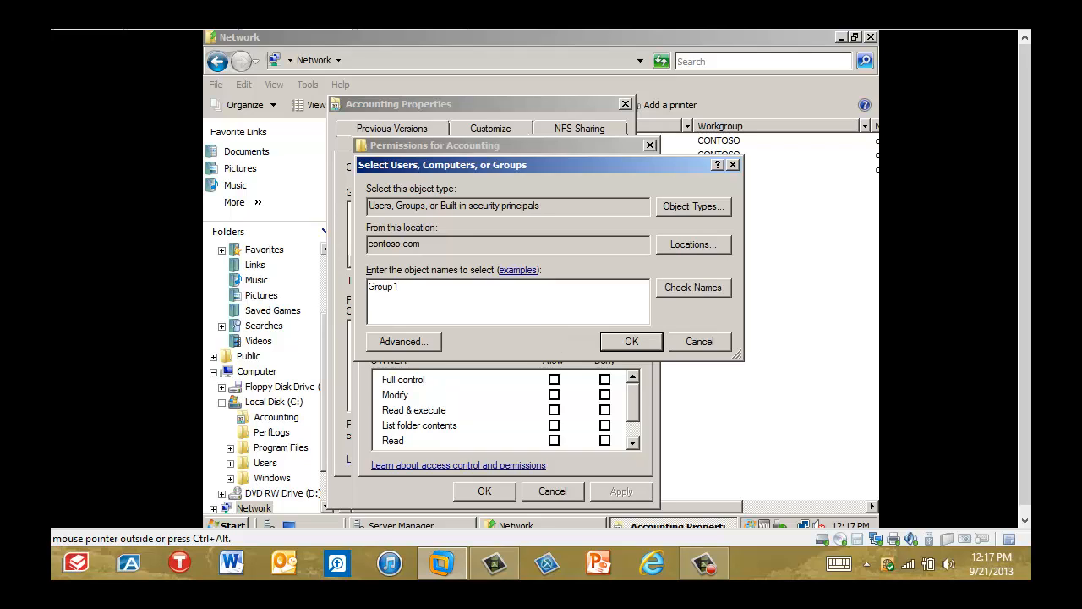
click(630, 342)
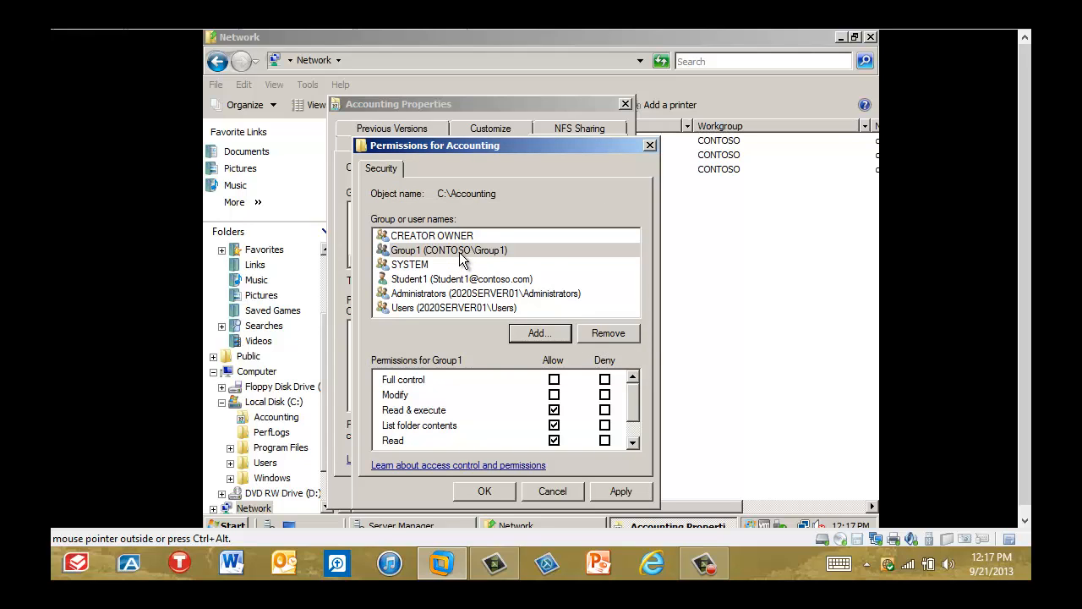
click(554, 381)
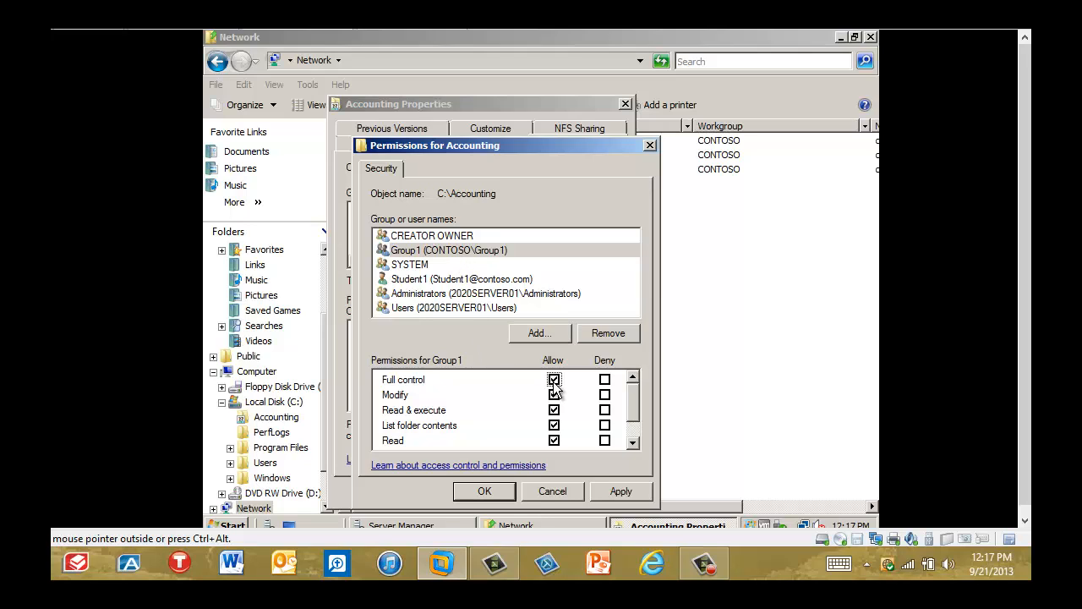
click(484, 492)
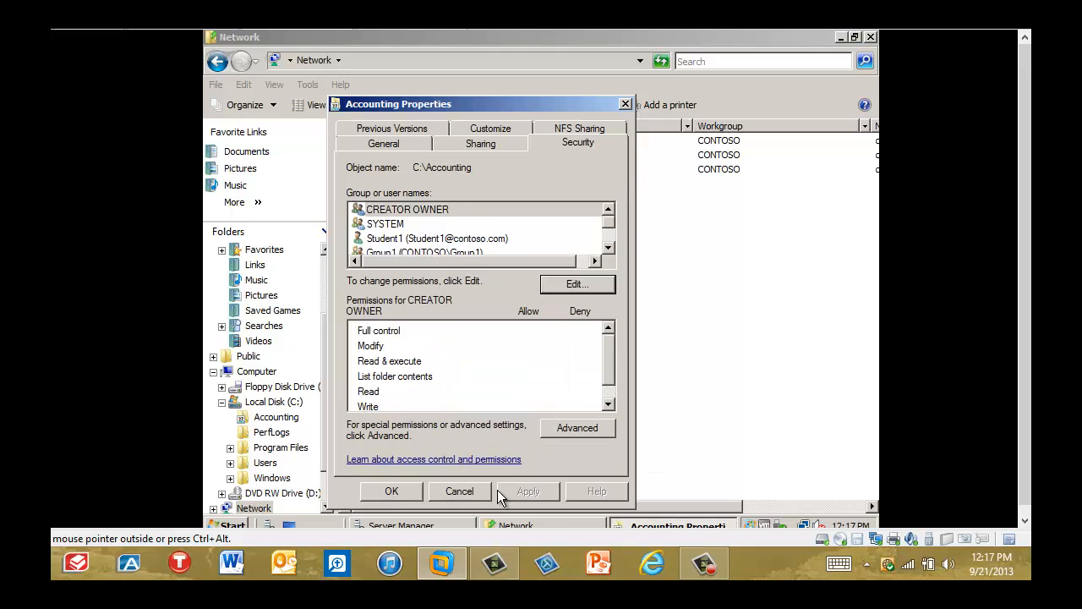
click(403, 494)
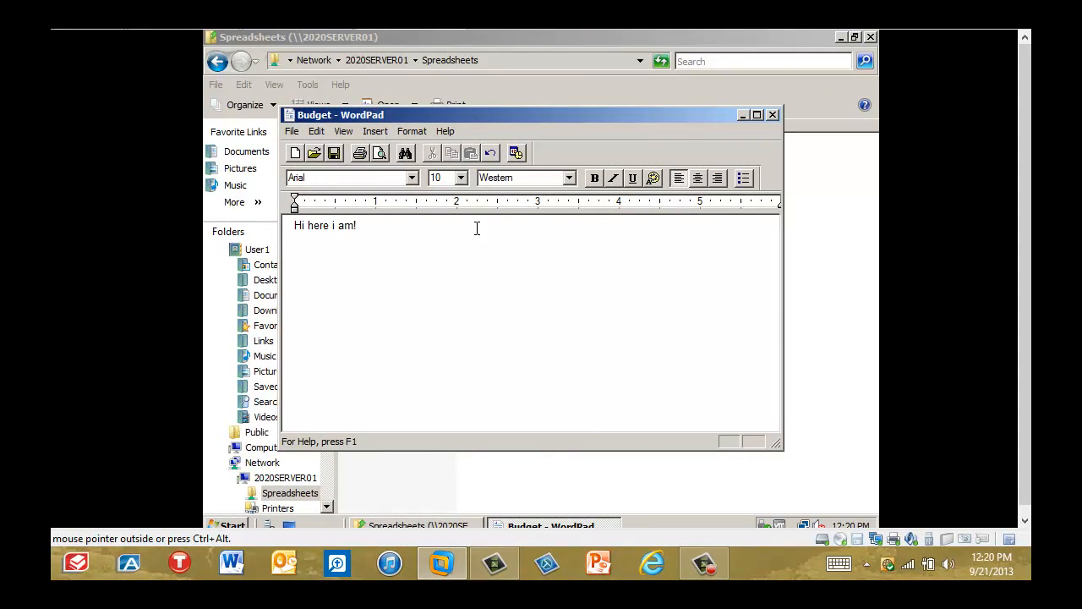
Try to add "here is some more text" to Budget from the Spreadsheets share as User1 and save it.
text(here is some more text)
click(334, 154)
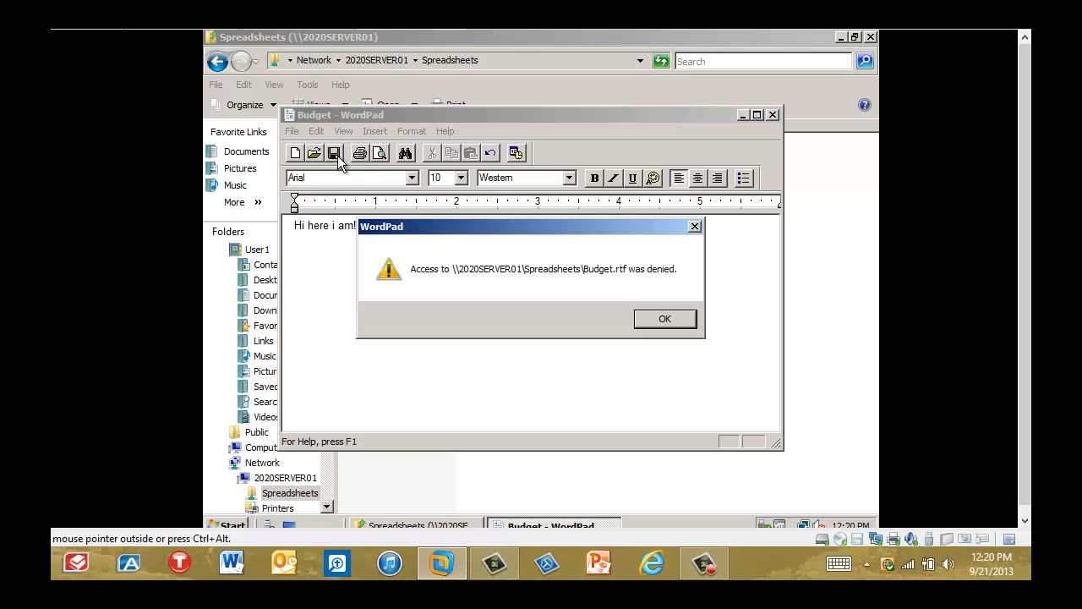
click(647, 321)
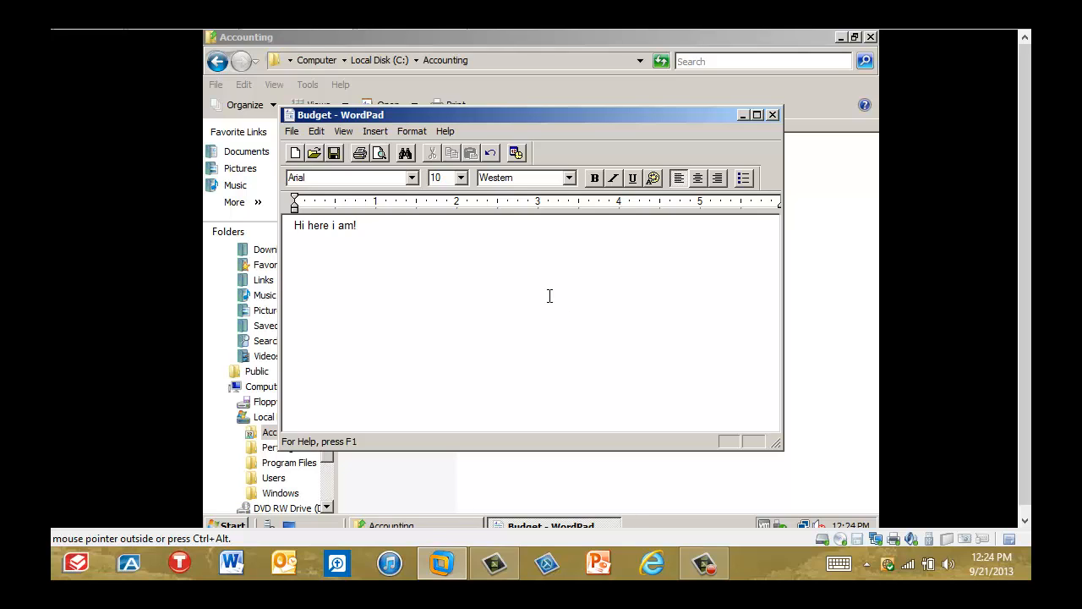
Add "here is some more text" to Budget opened from the local Accounting folder on drive C and save it.
text(here is some more text)
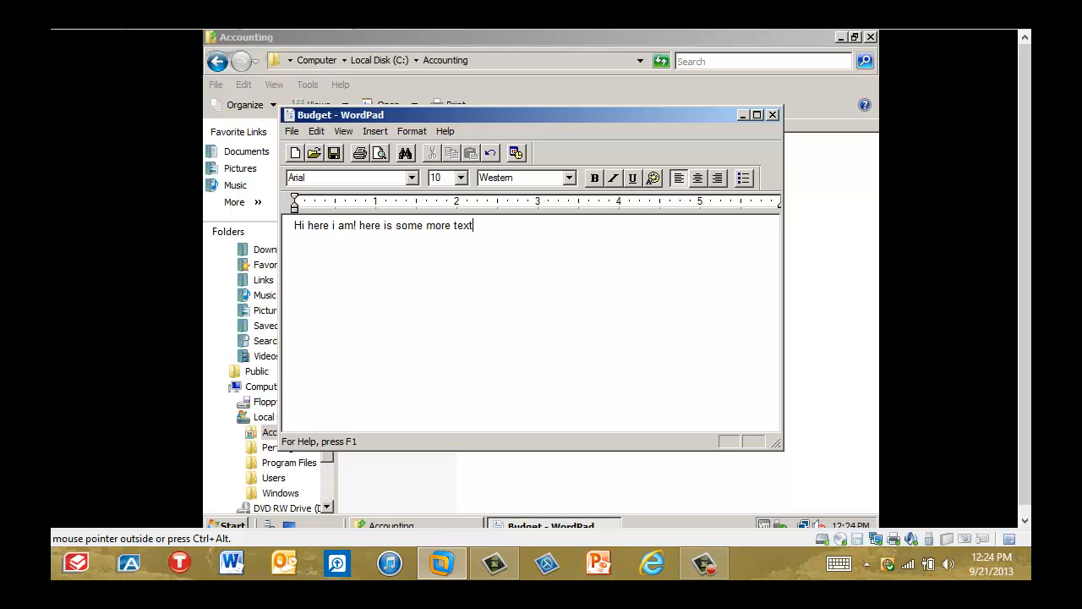
click(334, 153)
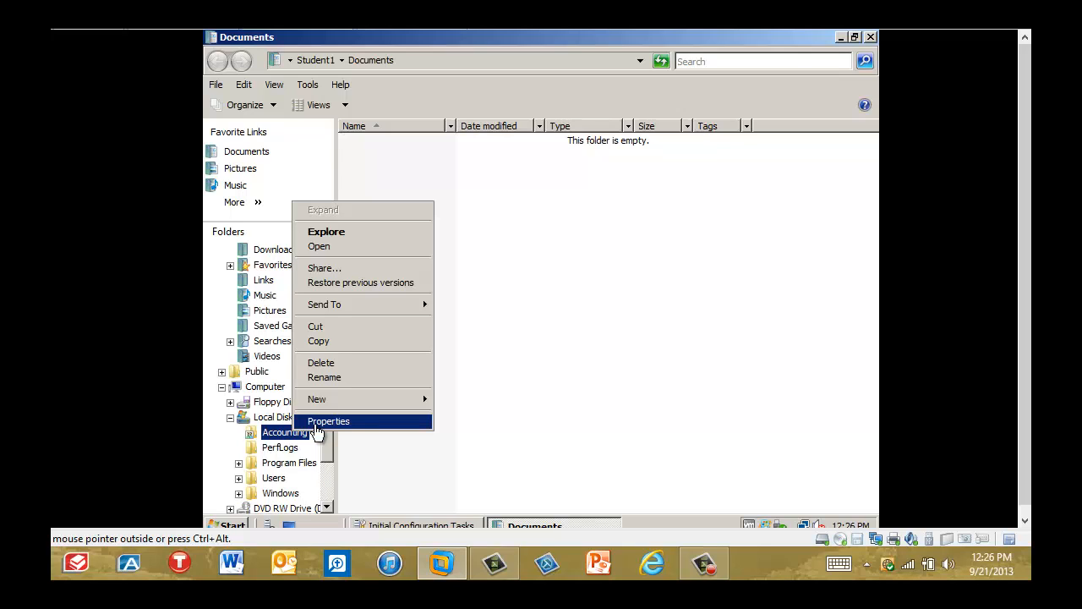
As Student1, open the share permissions of Spreadsheets through the Accounting folder's advanced sharing settings.
click(314, 425)
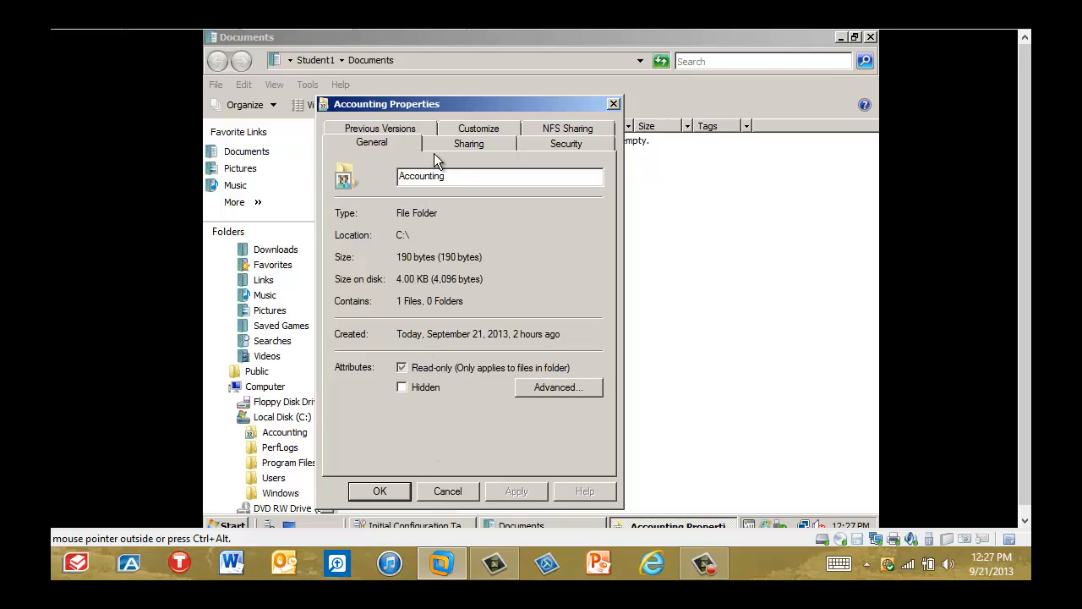
click(459, 141)
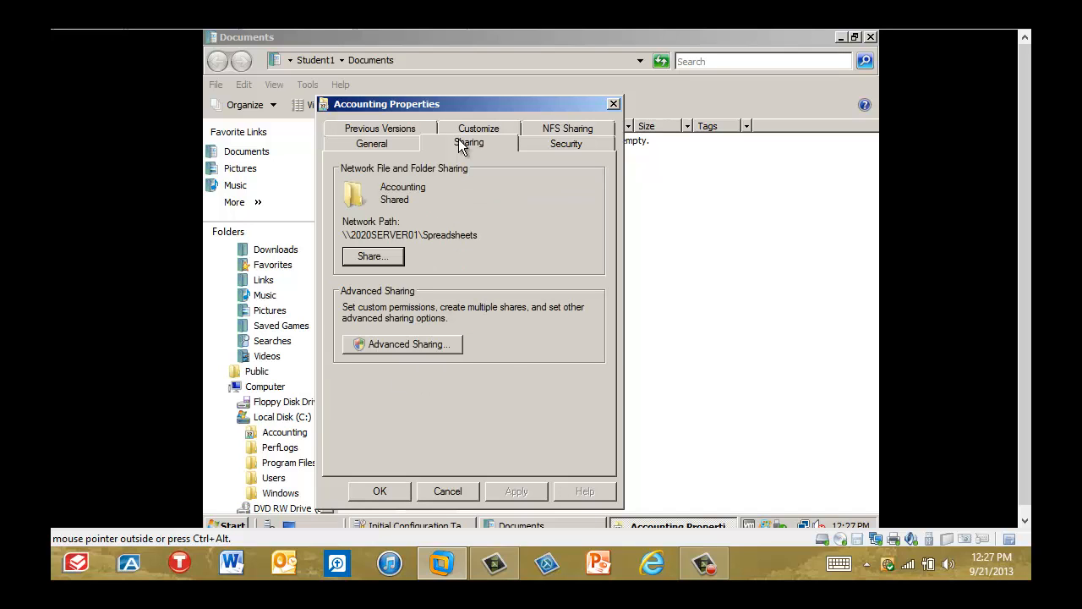
click(432, 348)
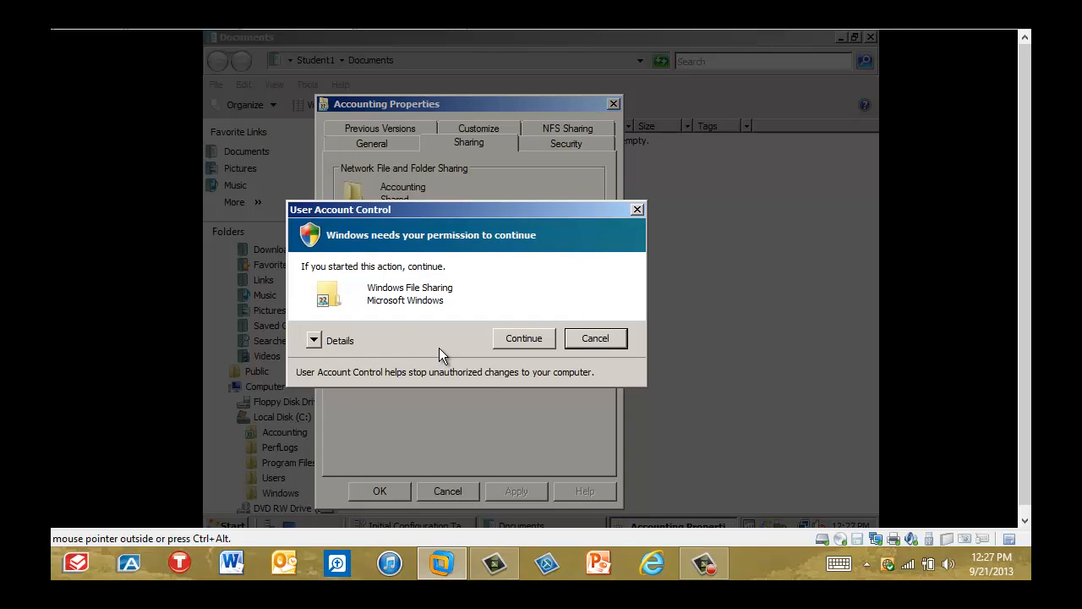
click(524, 337)
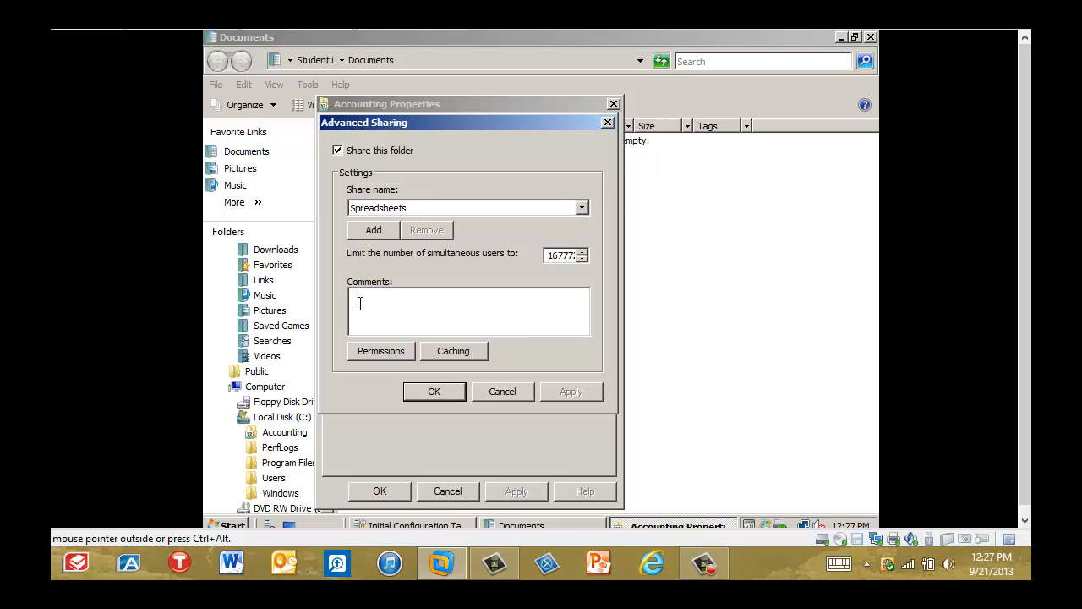
click(374, 231)
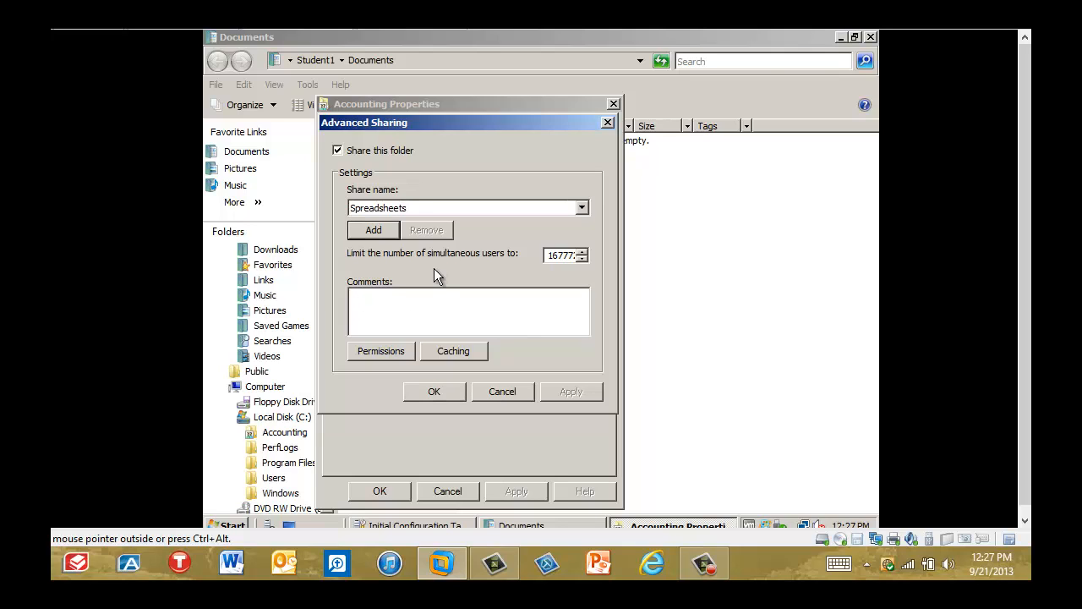
click(381, 351)
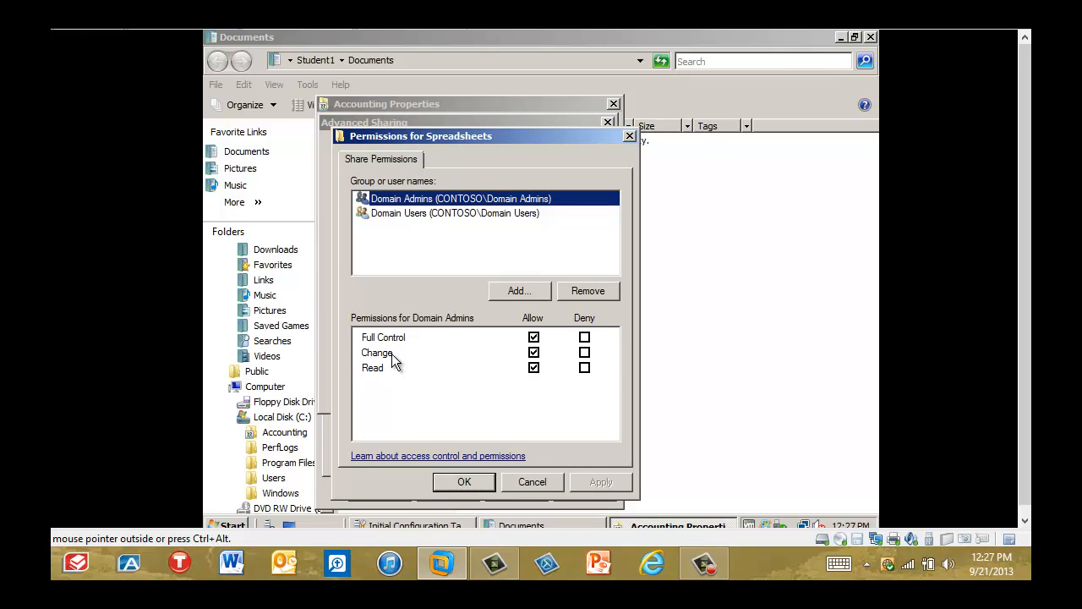
Add Group1 to the Spreadsheets share permissions and allow it Change access.
click(508, 292)
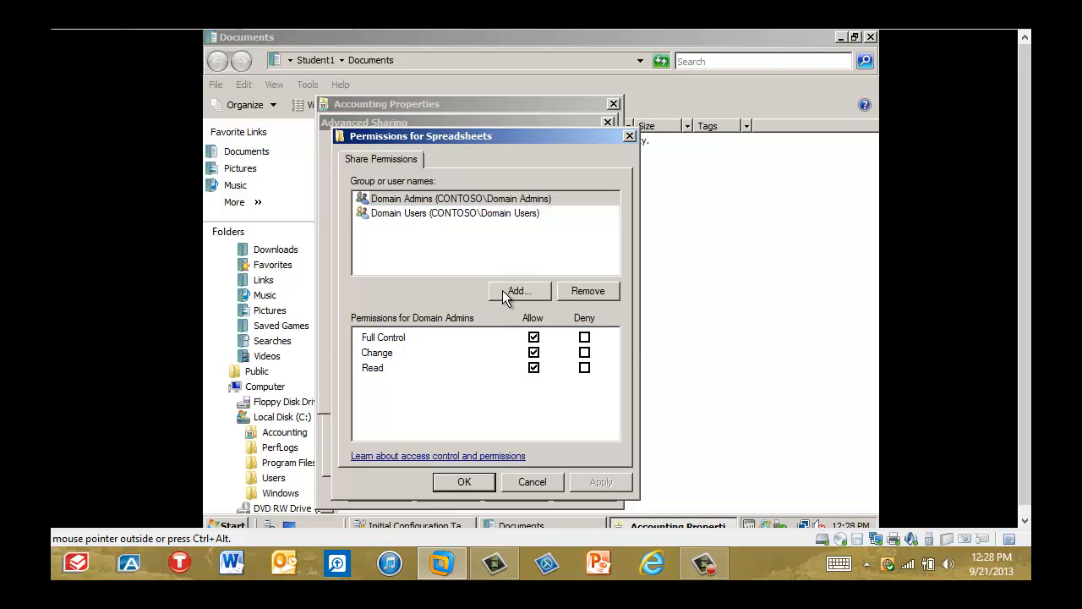
text(Group1)
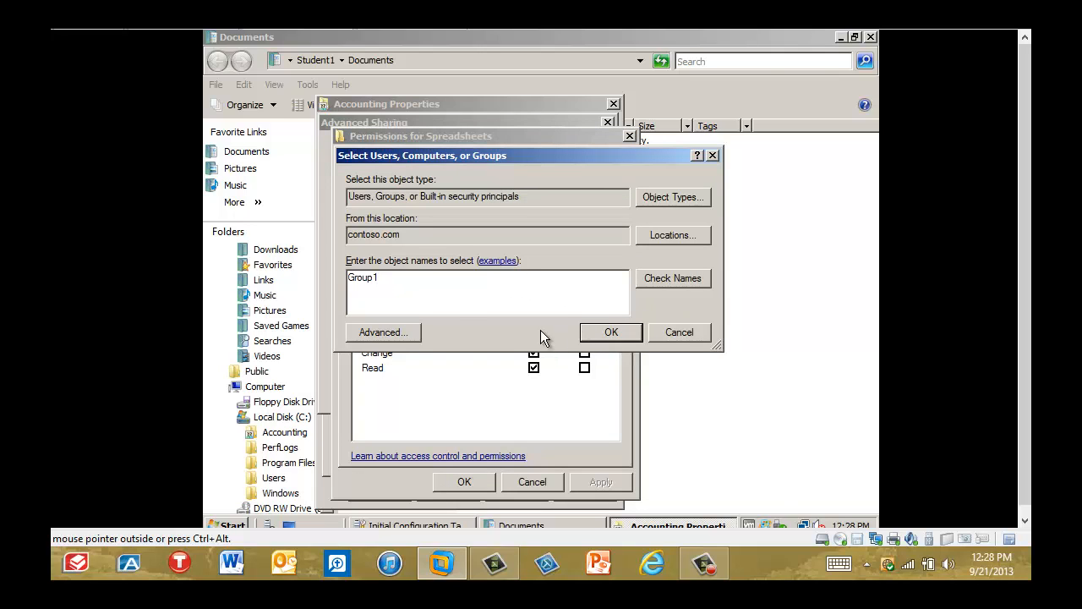
click(595, 331)
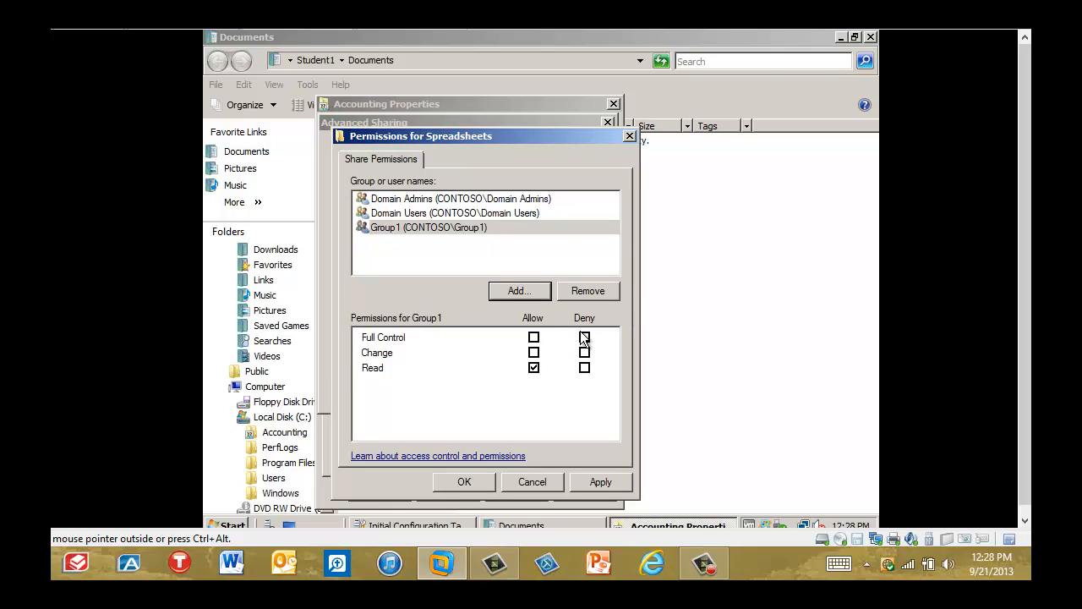
click(534, 353)
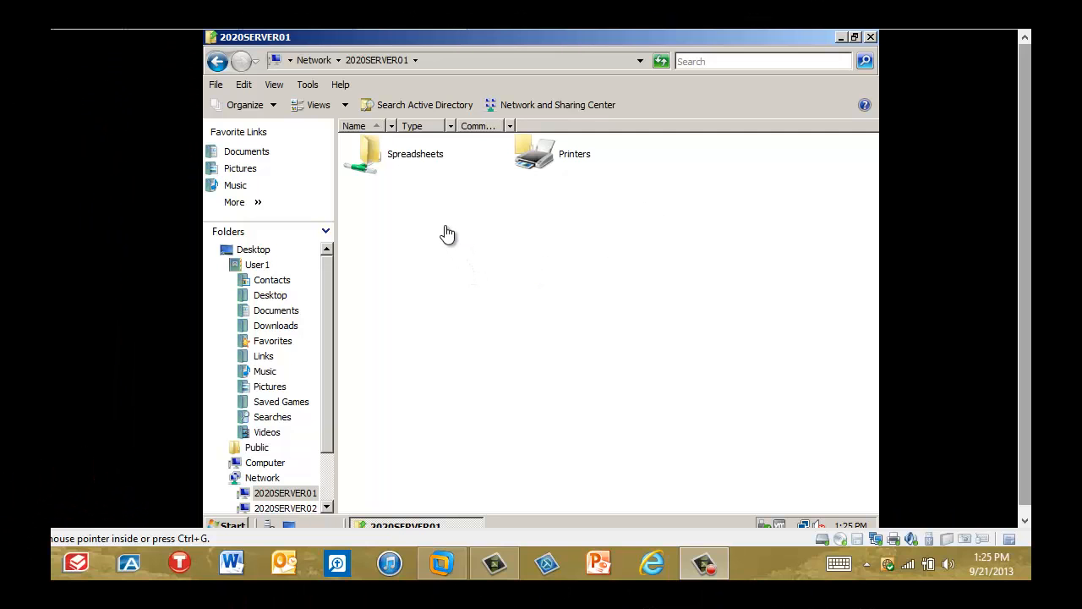
Open the Budget document from the Spreadsheets share on 2020SERVER01 in the User1 session.
click(397, 165)
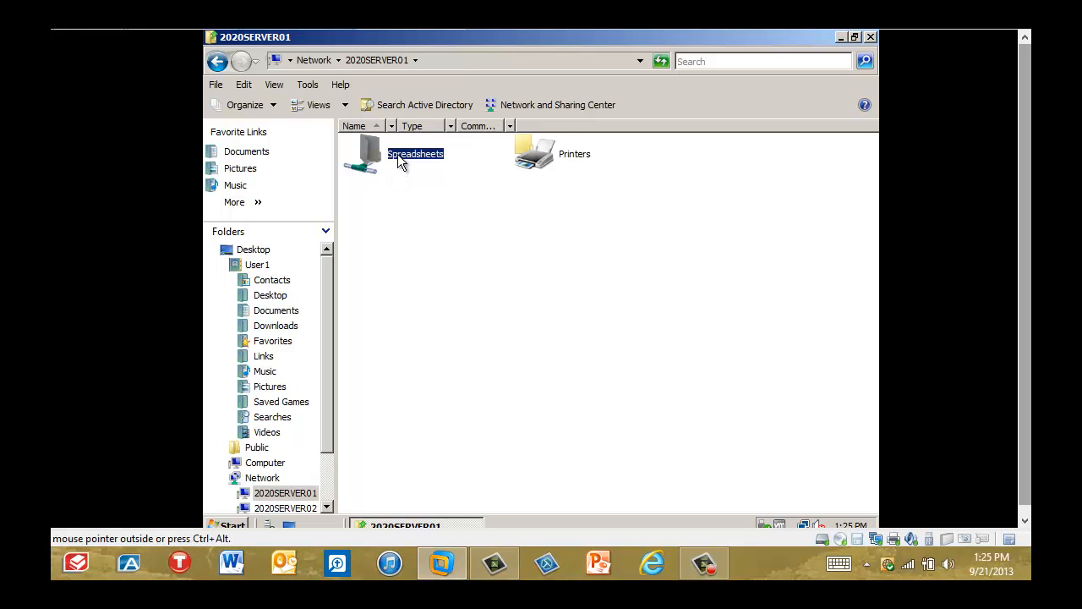
double_click(368, 155)
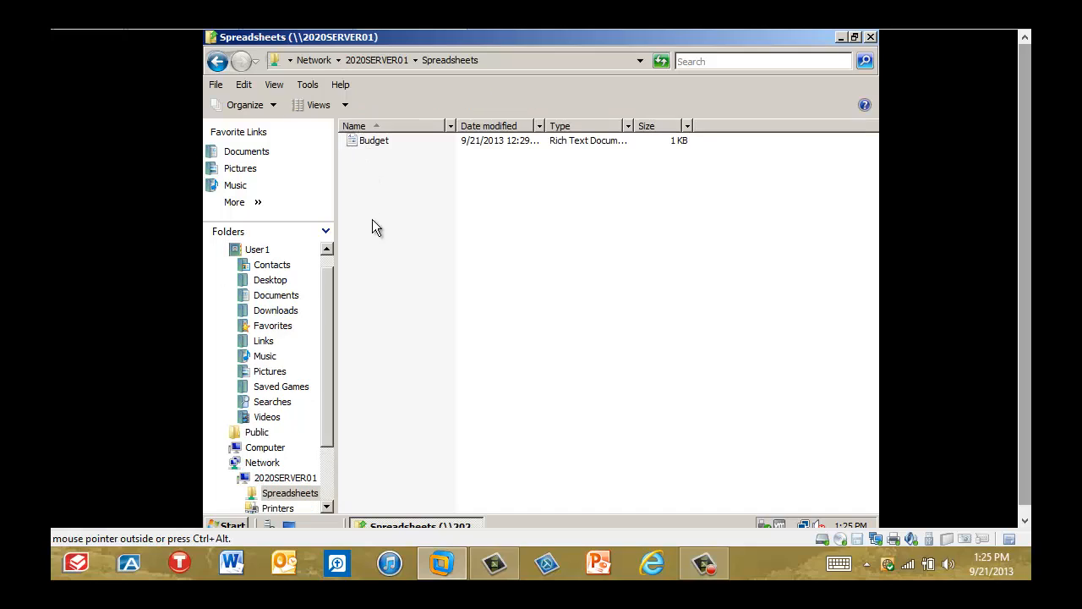
double_click(378, 144)
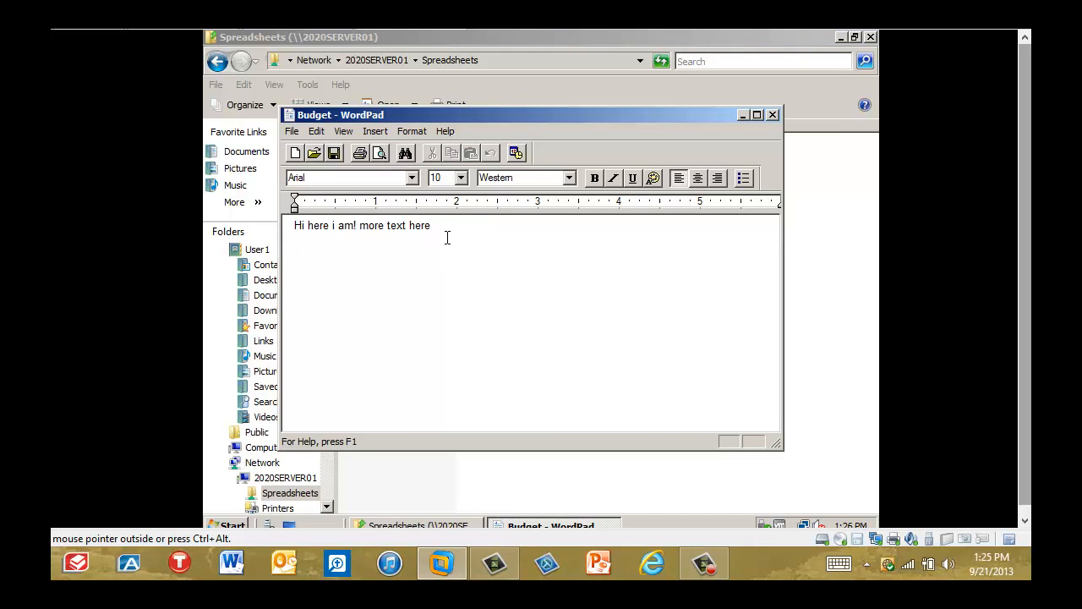
Append ". some more text." to the existing line in Budget and save the document.
text(. some more text.)
click(335, 158)
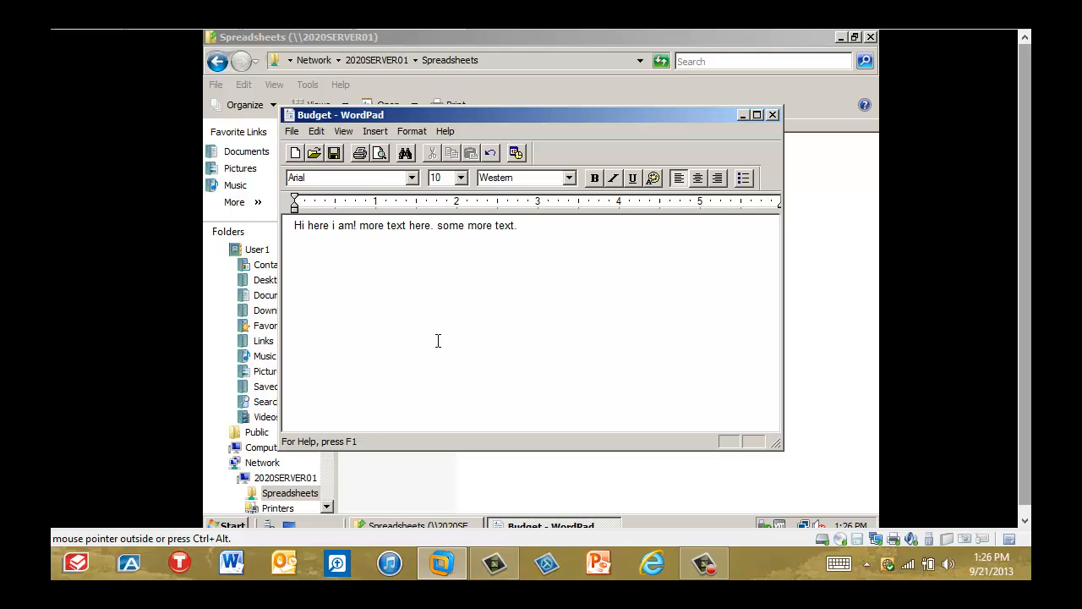